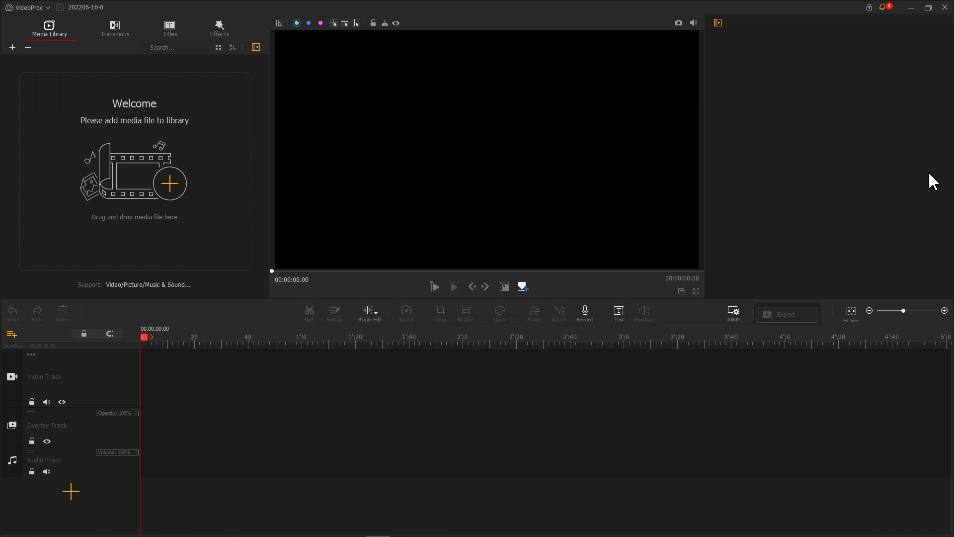
Step: Import the Green picture and place it at the start of a newly added second overlay track
left_click_drag(931, 181, 187, 171)
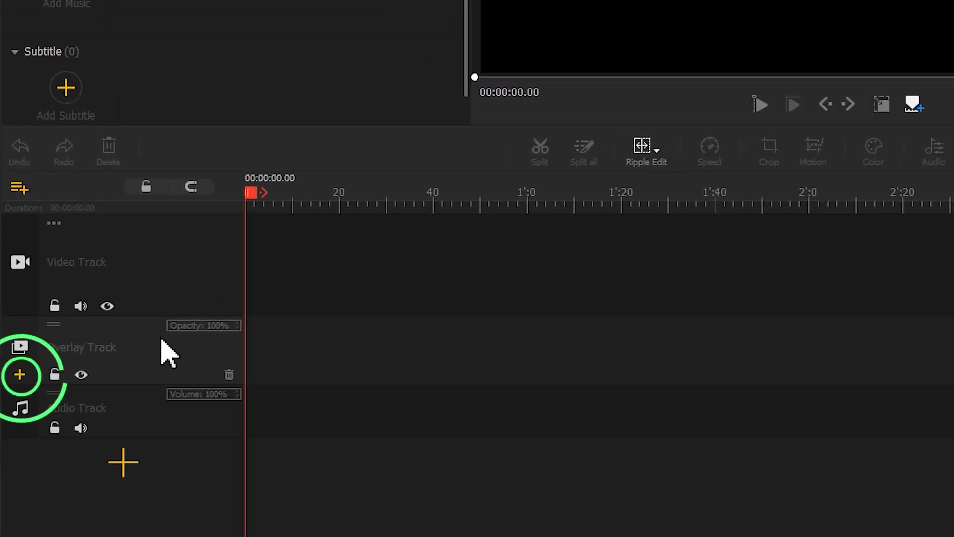
left_click(19, 374)
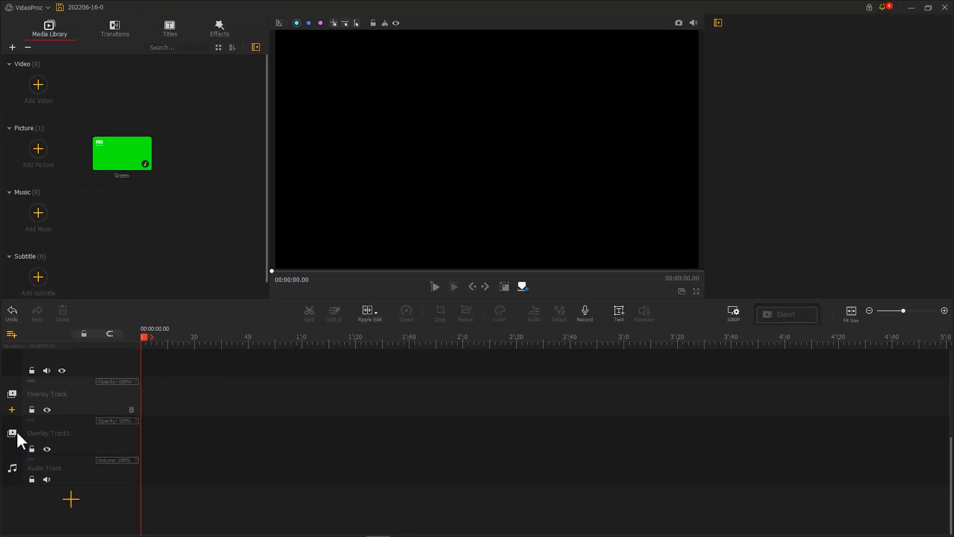
left_click_drag(118, 164, 146, 427)
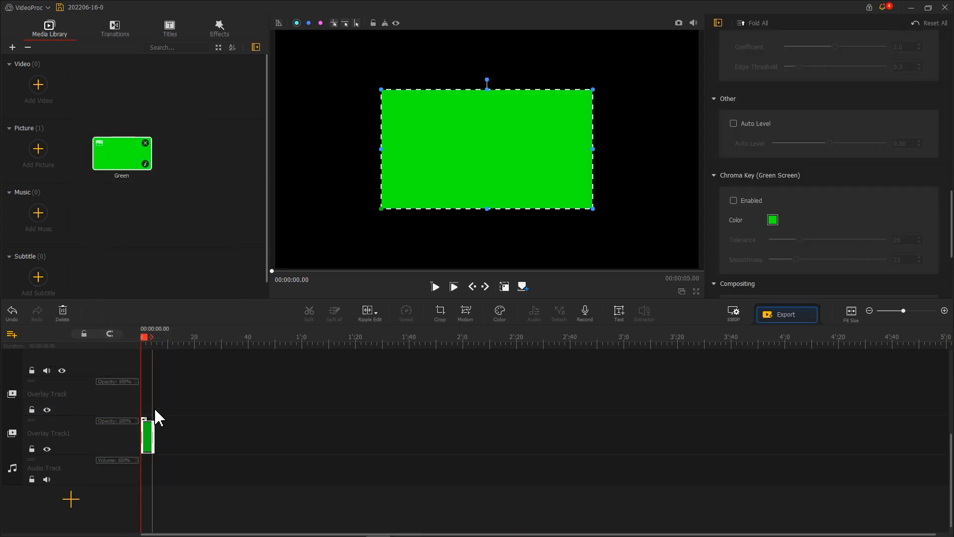
Step: Stretch the green overlay to the full frame height and narrow it to a thin vertical strip near the centre
left_click_drag(486, 89, 503, 22)
left_click_drag(487, 206, 482, 267)
left_click_drag(381, 153, 480, 153)
left_click_drag(593, 153, 494, 152)
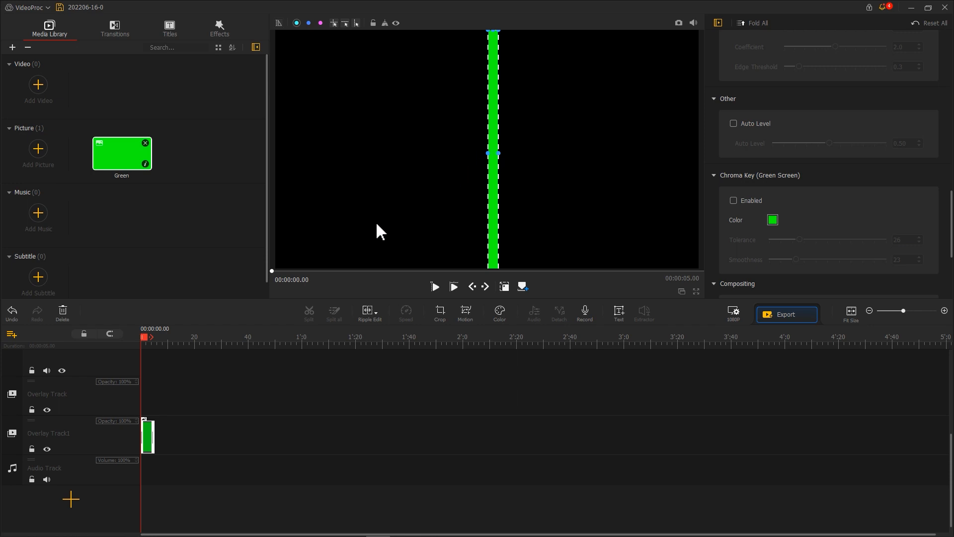
Step: Copy the green strip clip onto the first overlay track, aligned with the original at the timeline start
scroll(161, 344, "up", 5)
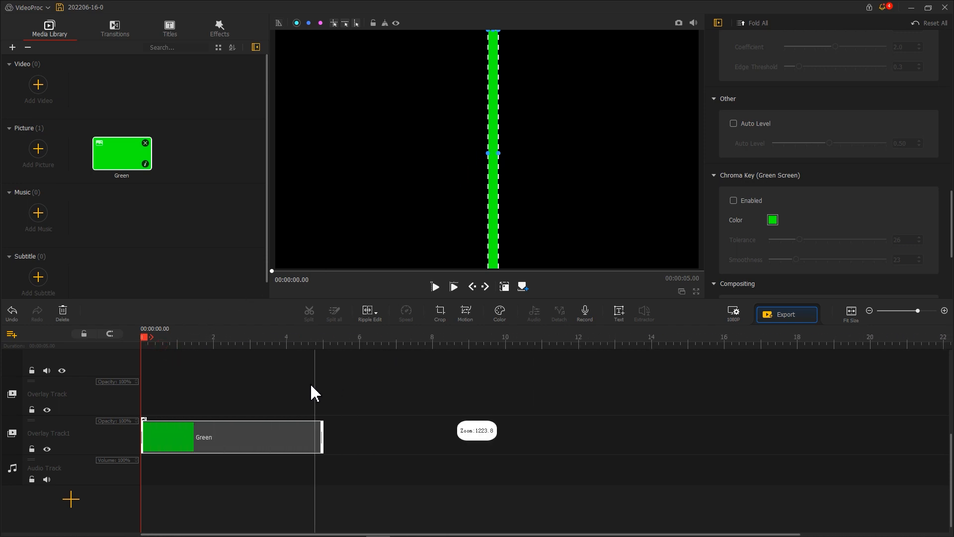
right_click(191, 436)
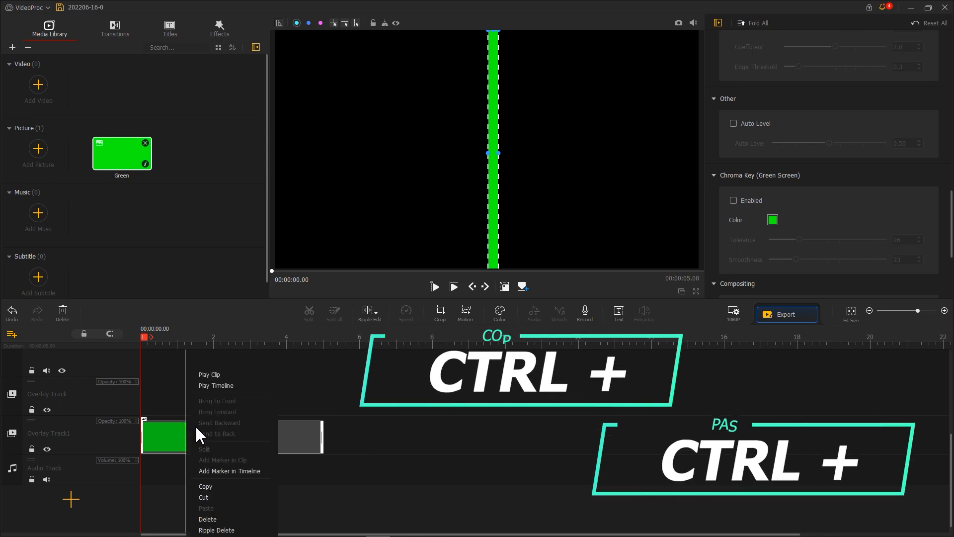
left_click(218, 485)
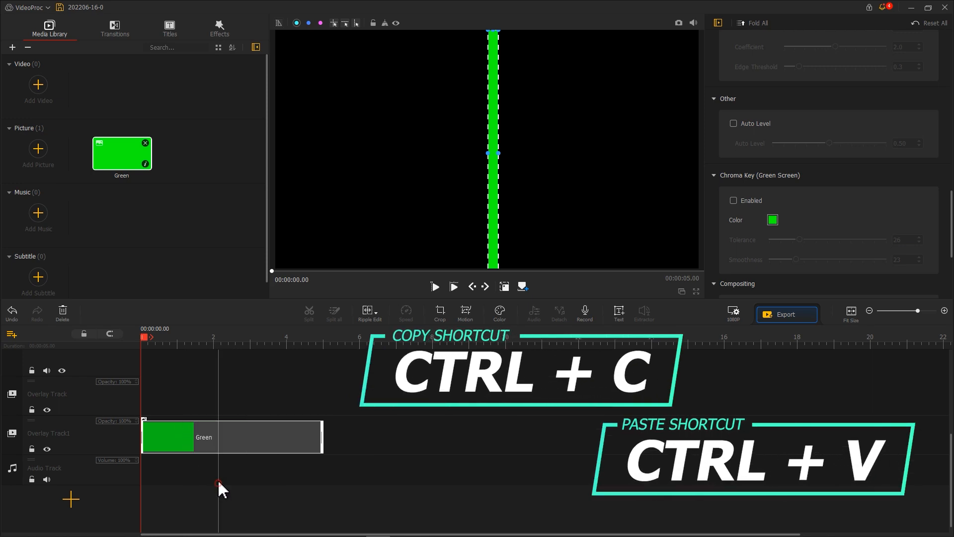
left_click(176, 397)
key("ctrl+v")
left_click_drag(196, 406, 163, 407)
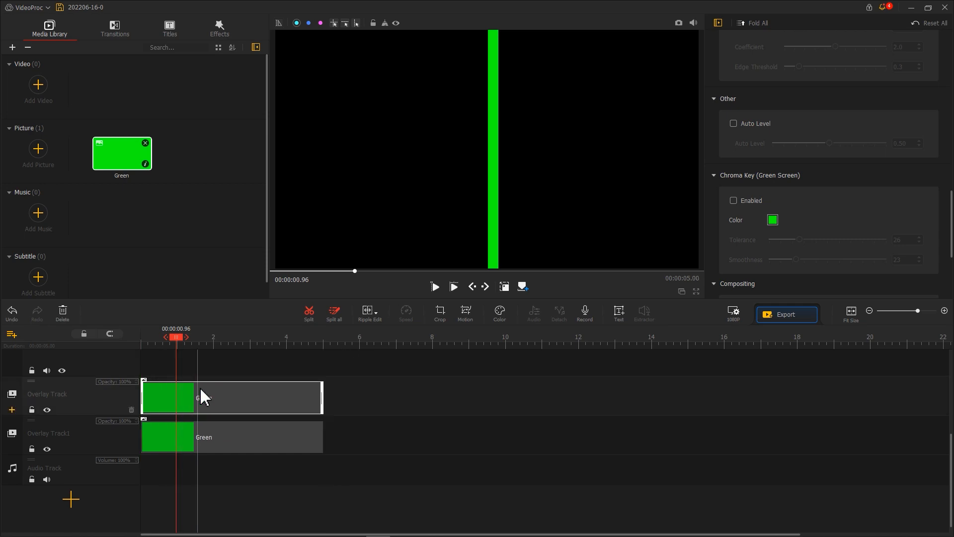
Step: Darken the copied strip's green in HSL to saturation -100 and luminance -88, and set its X position to 0.522
scroll(782, 167, "up", 6)
scroll(782, 174, "up", 5)
left_click(863, 214)
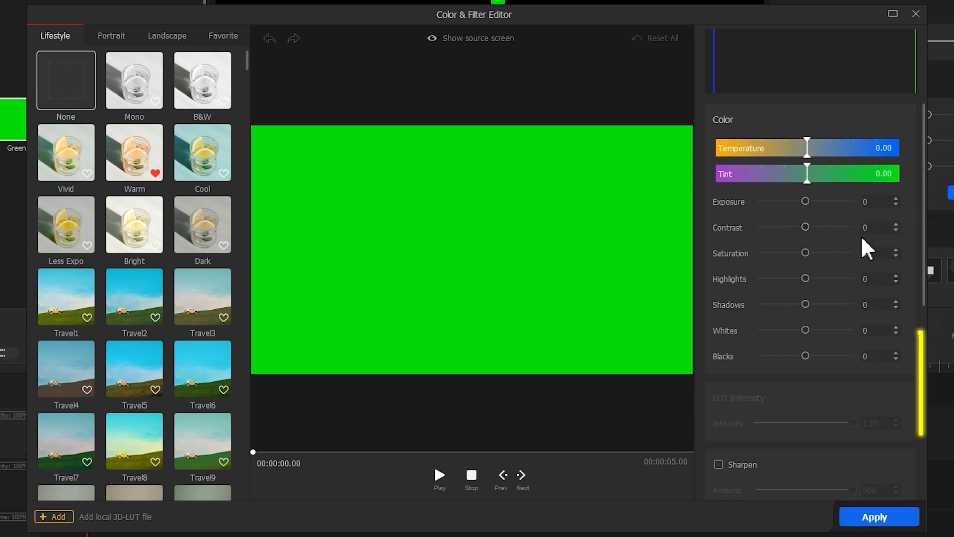
scroll(849, 264, "down", 5)
left_click(794, 377)
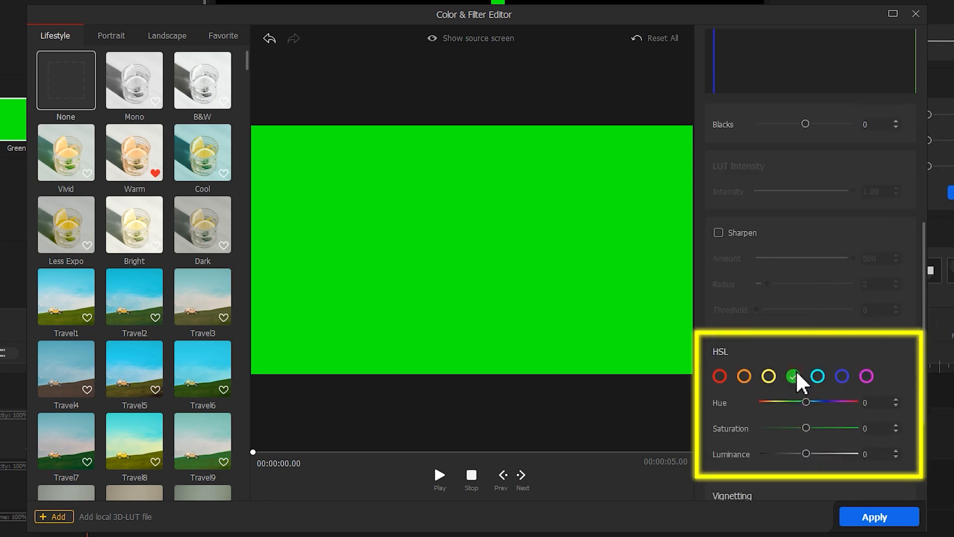
left_click_drag(808, 426, 759, 430)
left_click_drag(805, 453, 767, 459)
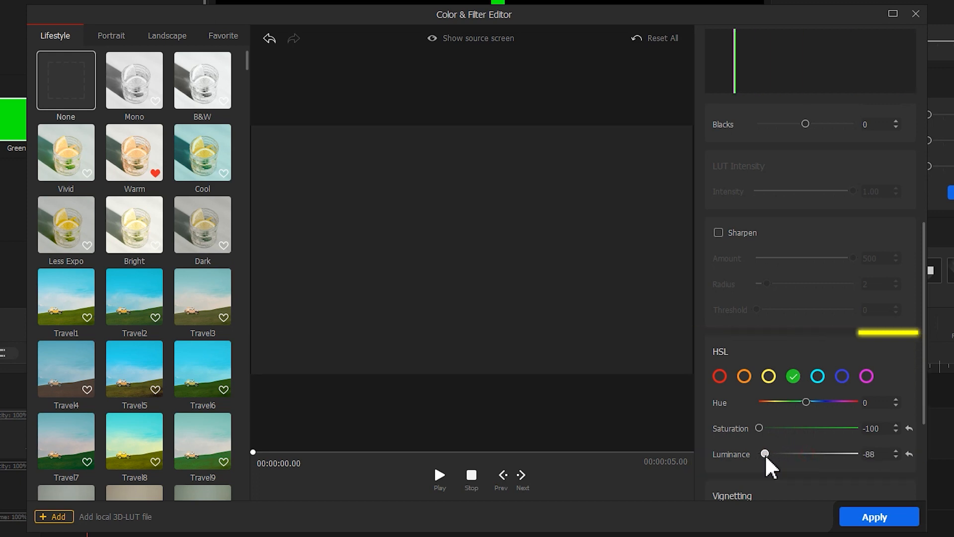
left_click(874, 516)
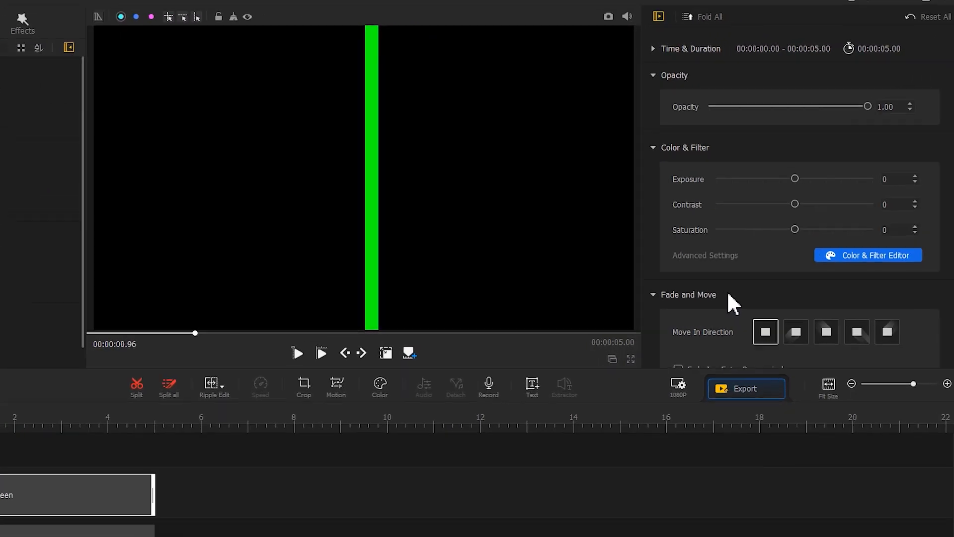
scroll(727, 248, "down", 5)
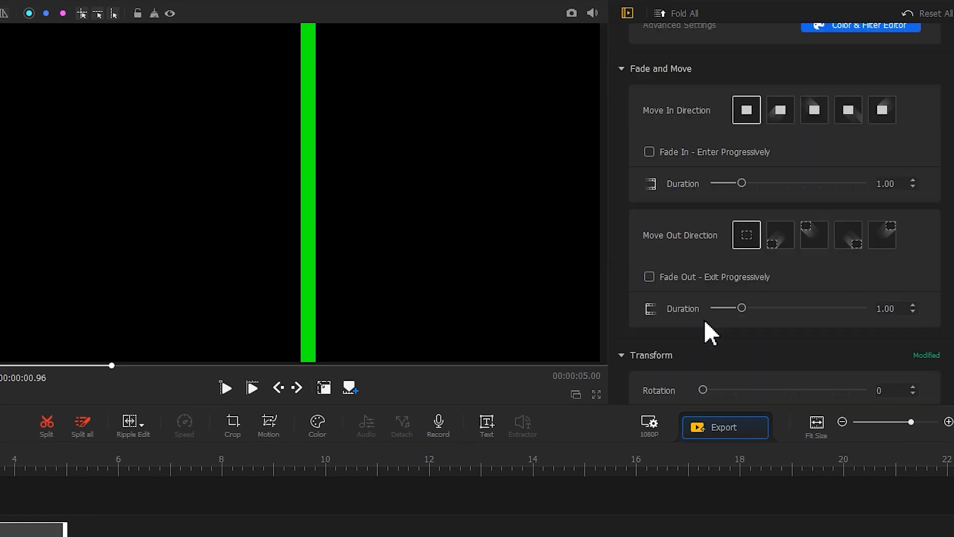
left_click(751, 316)
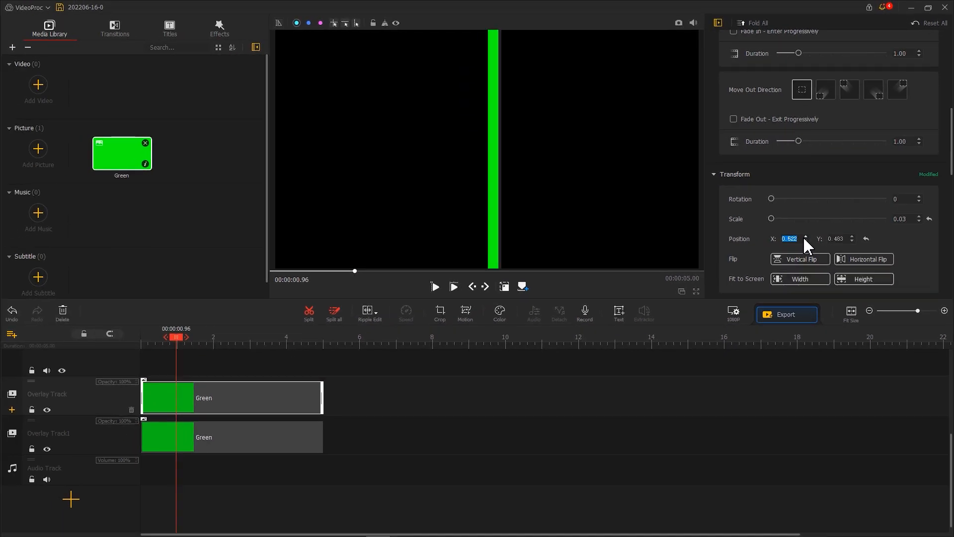
Step: Add the Green picture to the video track as a background and recolour it blue with the green HSL hue at 33
left_click_drag(143, 157, 172, 359)
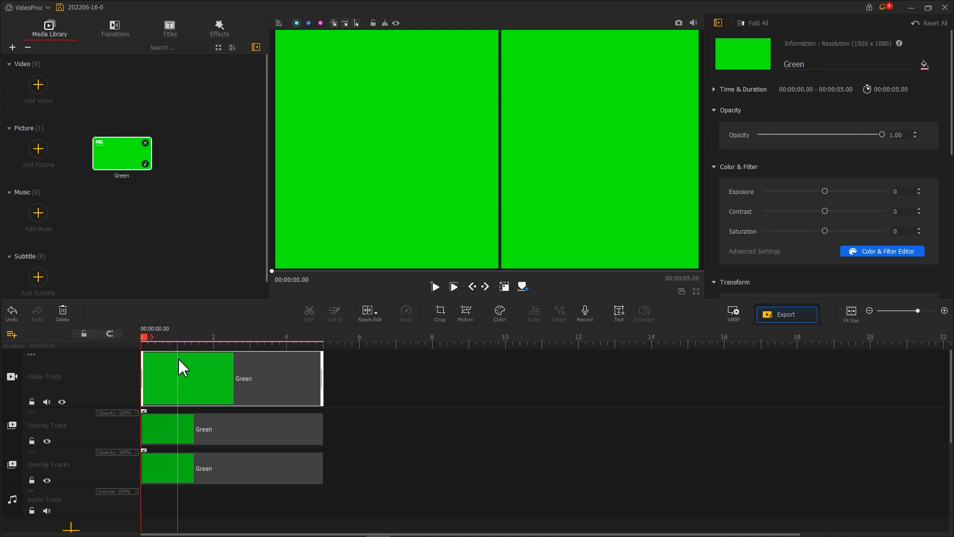
left_click(501, 312)
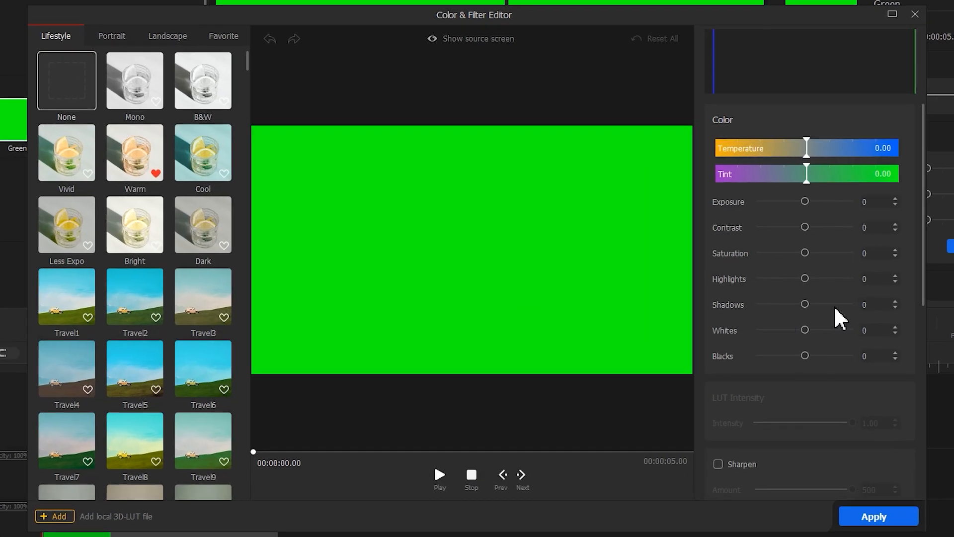
scroll(835, 306, "down", 5)
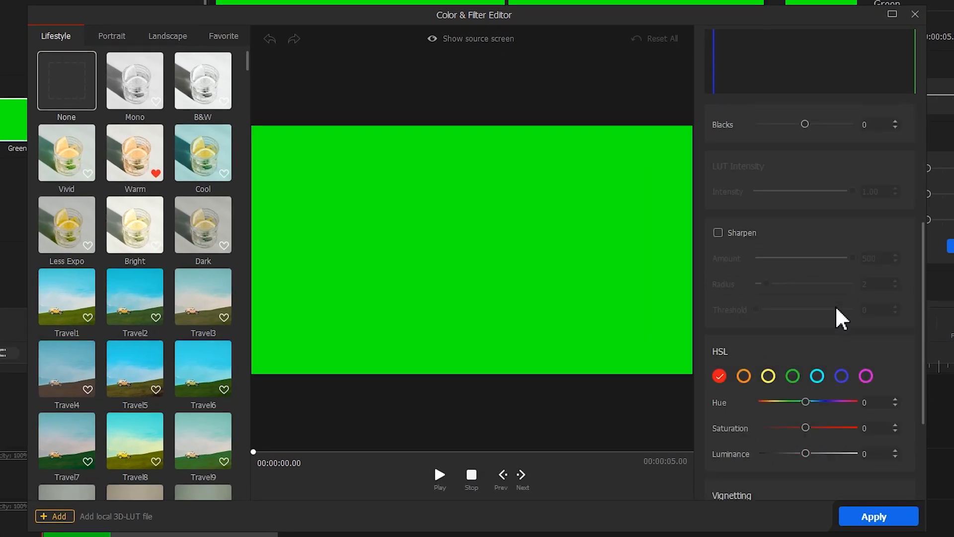
left_click_drag(802, 399, 821, 399)
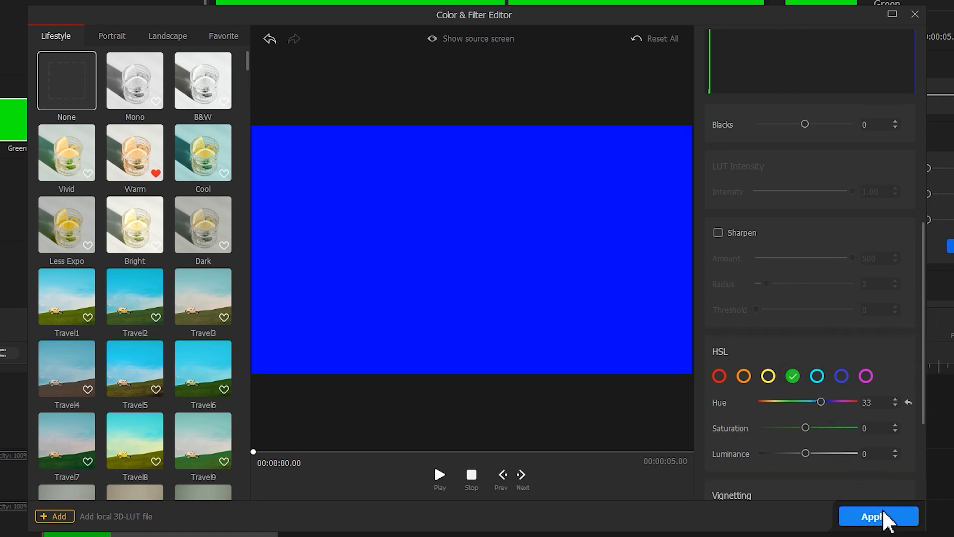
left_click(859, 517)
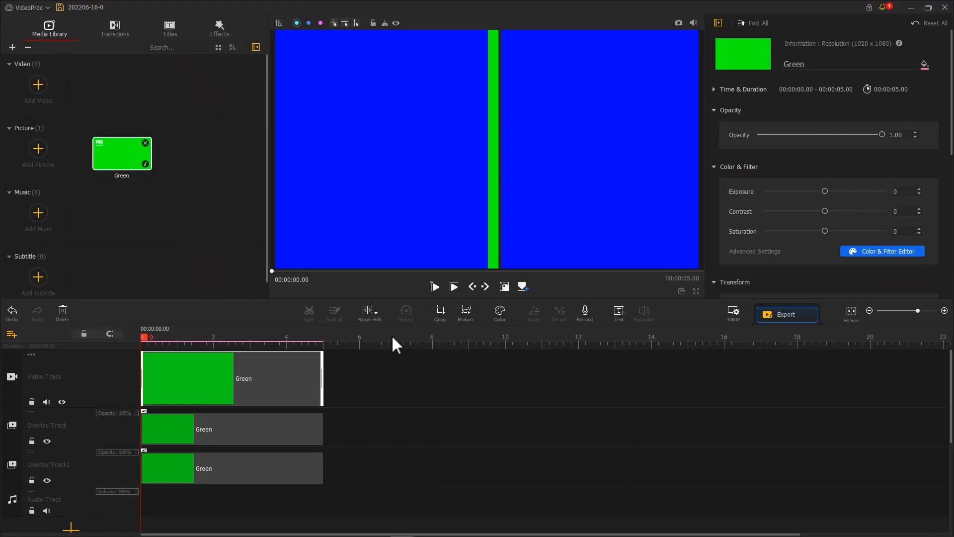
Step: Take a snapshot of the composed frame and add the resulting PNG to the media library
left_click(679, 25)
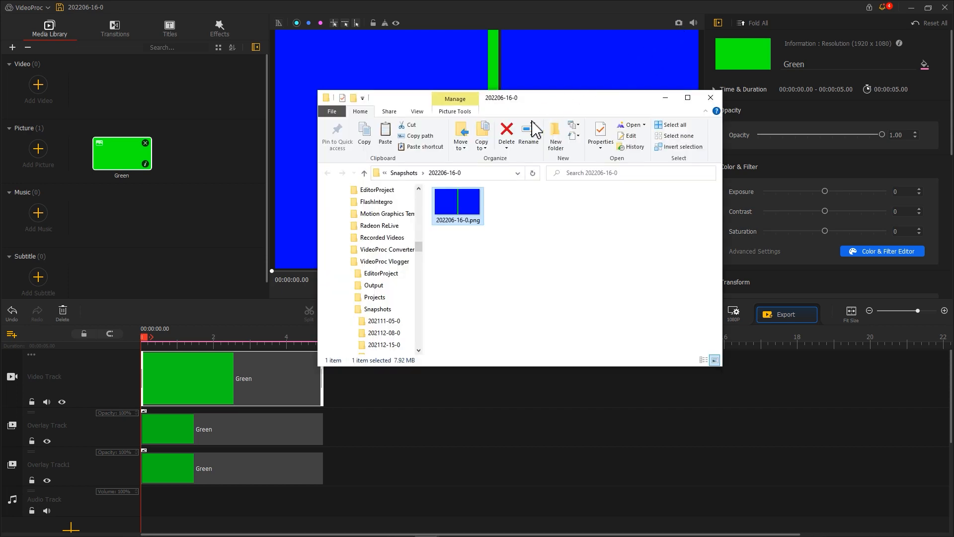
left_click_drag(463, 211, 236, 193)
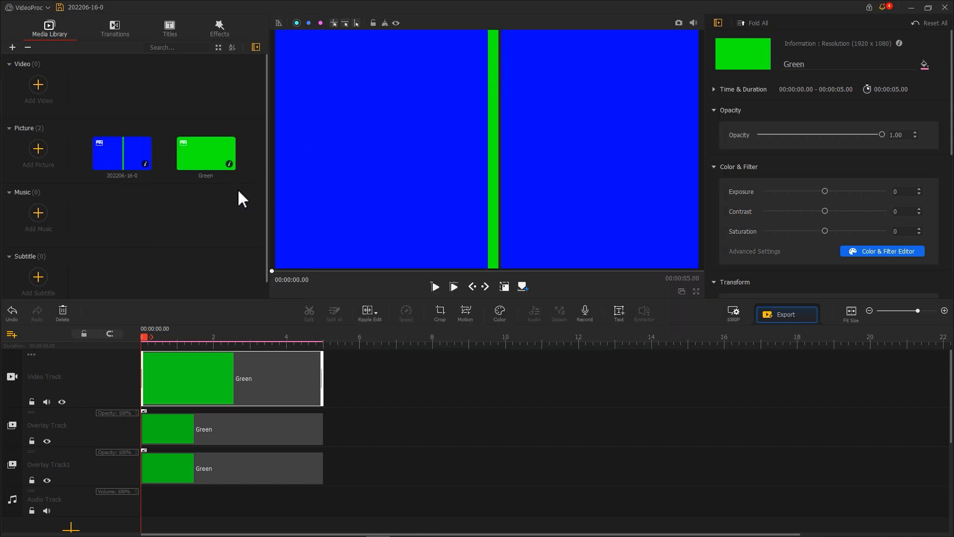
Step: Delete the three Green clips from the video track and both overlay tracks
left_click(170, 379)
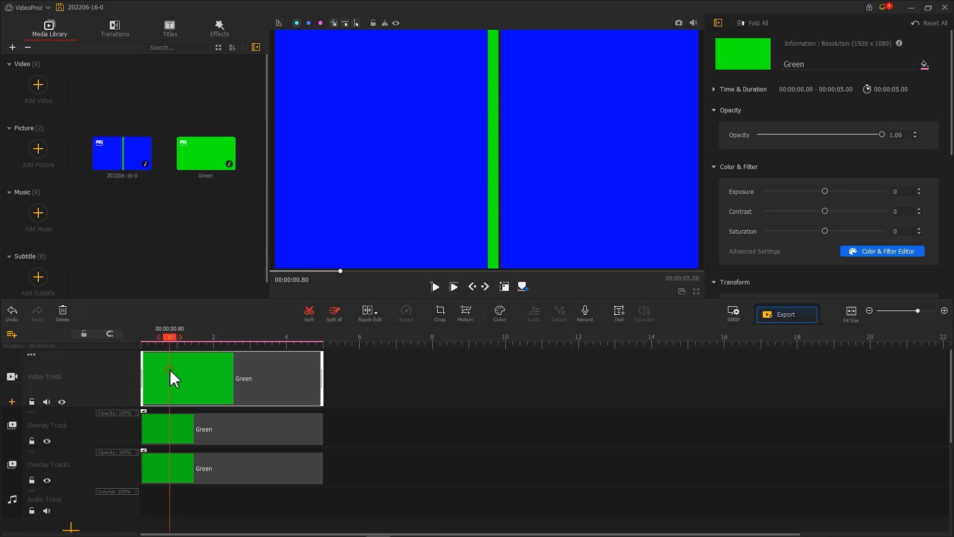
key("Delete")
left_click(164, 427)
key("Delete")
left_click(164, 478)
key("Delete")
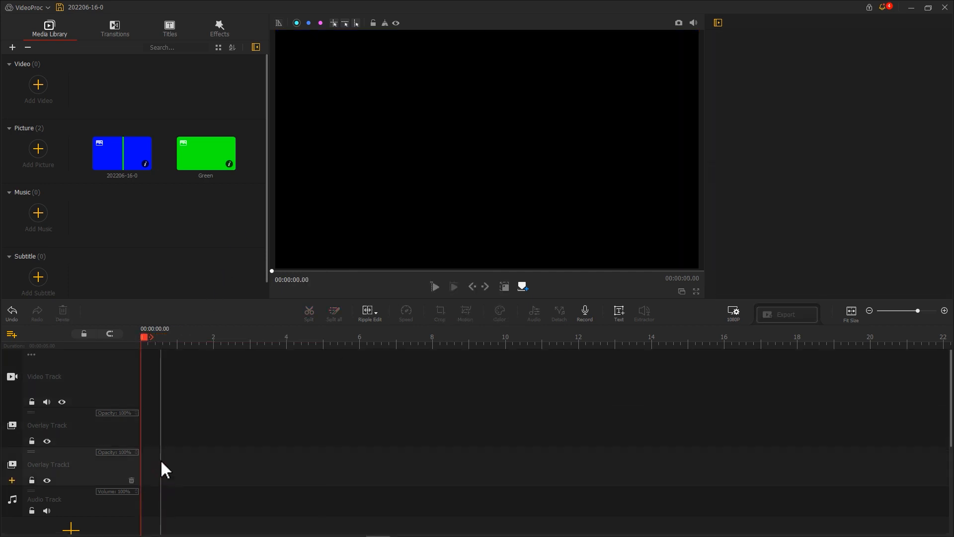
Step: Place the snapshot picture at the start of the first overlay track and fit it to the screen width
left_click_drag(121, 167, 145, 442)
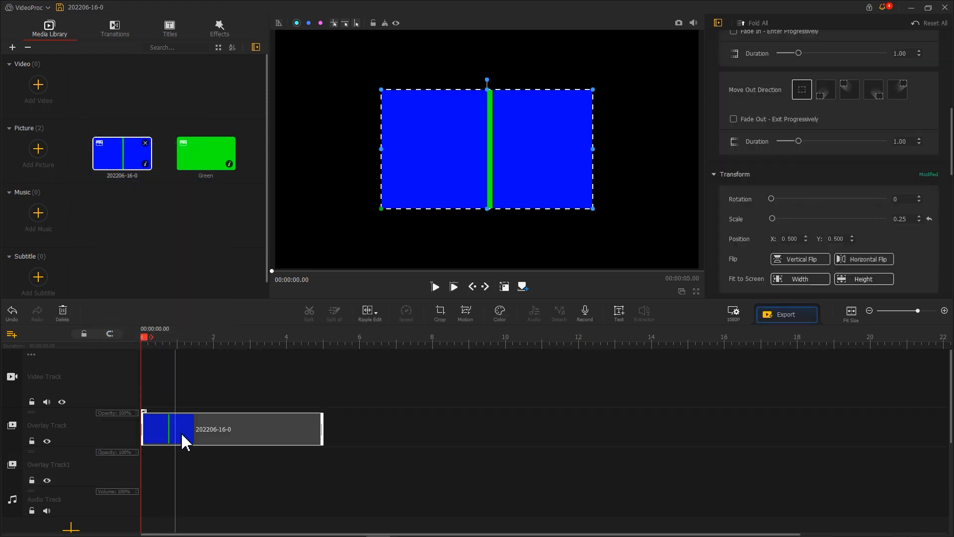
left_click(790, 280)
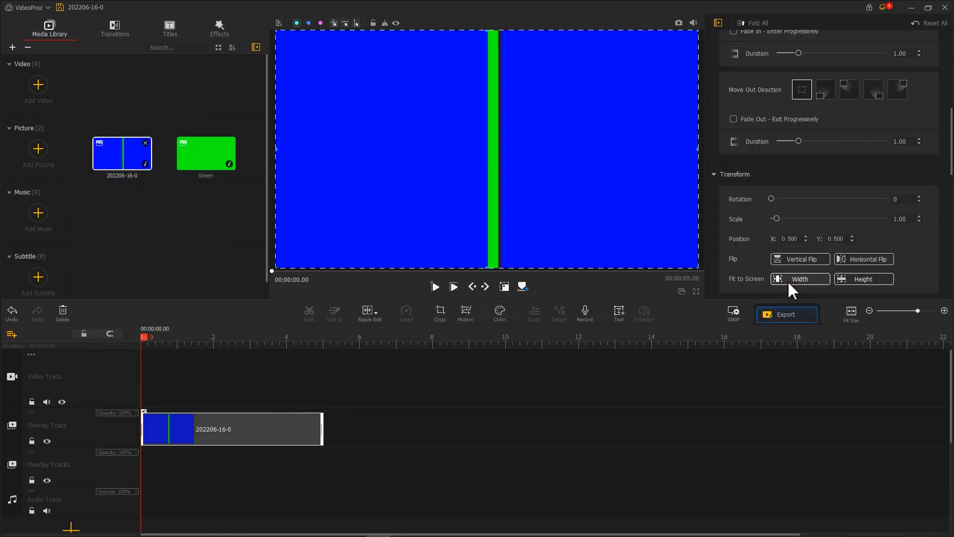
Step: Add a motion keyframe at the clip start with the frame shrunk to about 511x287, rotated -14° and placed left of the green stripe
left_click(470, 312)
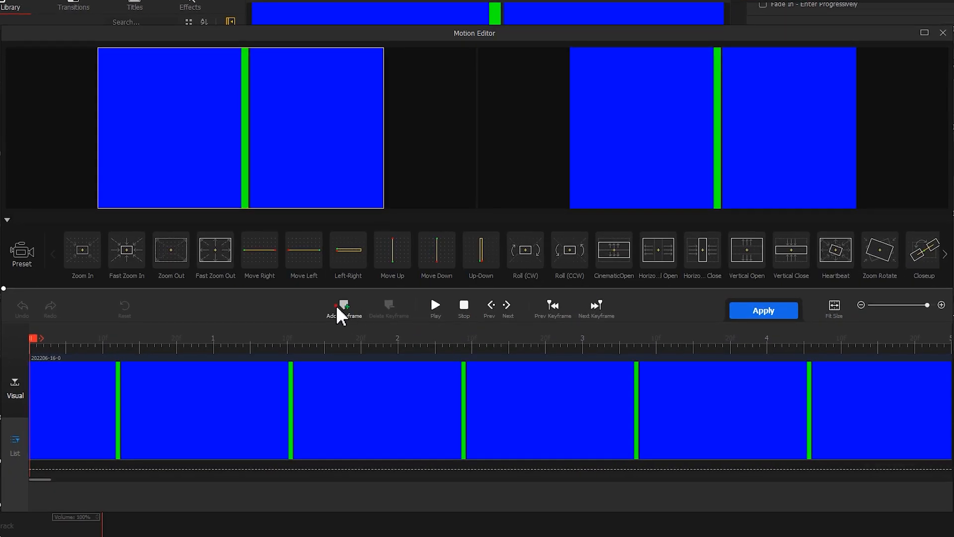
left_click(341, 310)
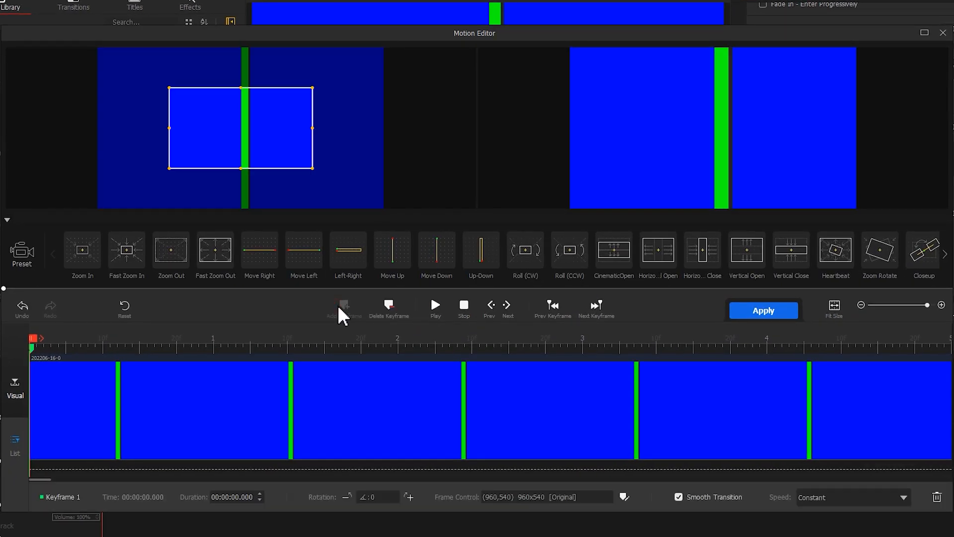
left_click_drag(312, 88, 245, 129)
left_click_drag(254, 129, 224, 121)
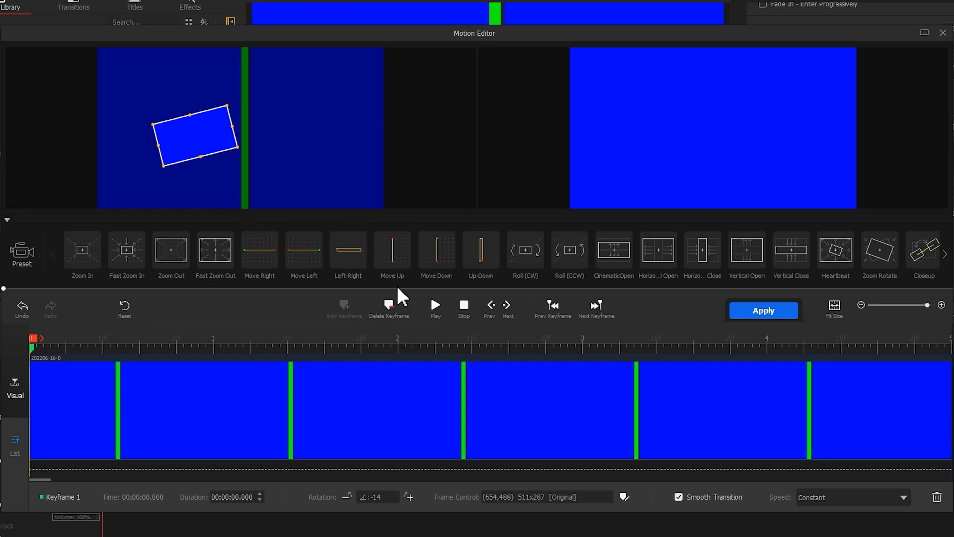
Step: Add a motion keyframe at 00:00:03.36 with the frame moved right of the green stripe, and another at the clip's end
left_click(660, 343)
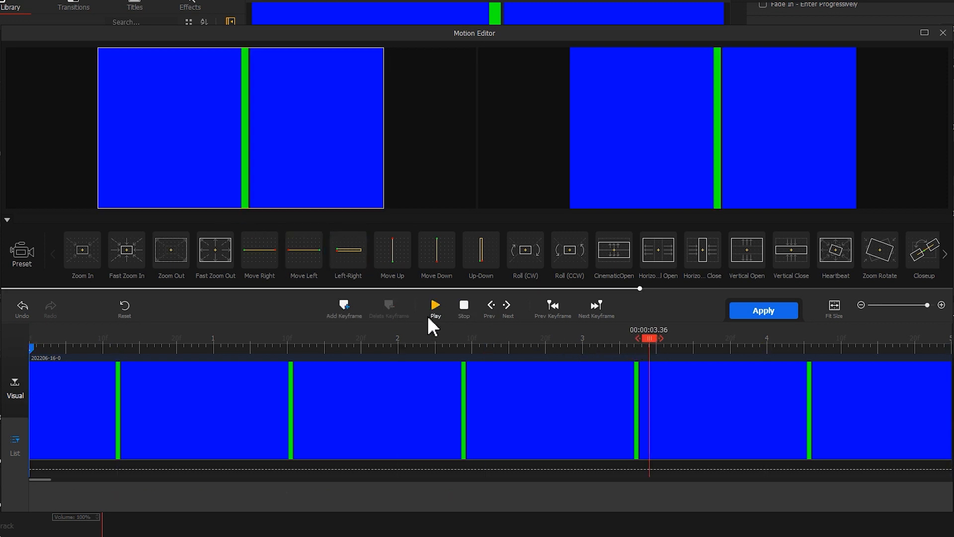
left_click(346, 308)
left_click_drag(202, 135, 309, 143)
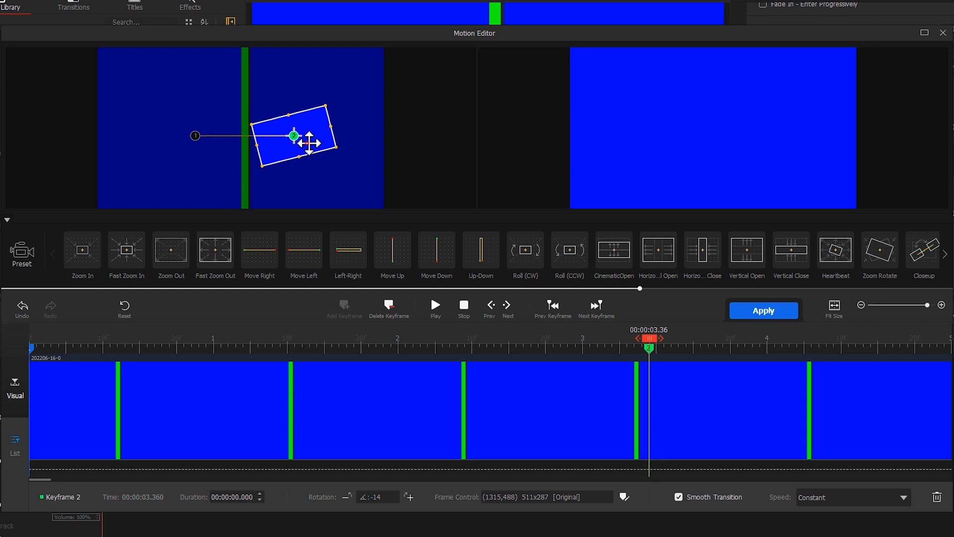
left_click_drag(649, 338, 950, 338)
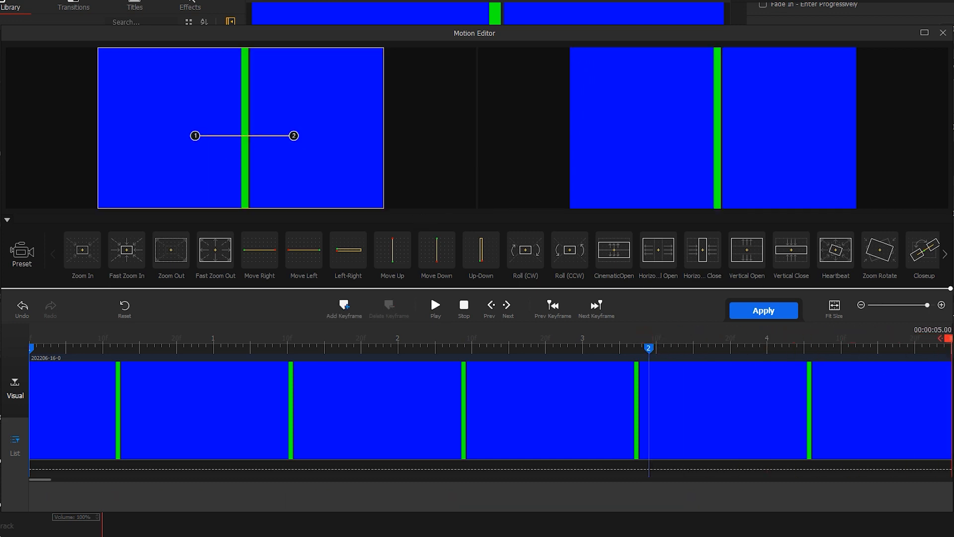
left_click(345, 305)
Step: Preview the motion and add a keyframe at 00:00:01.68, where the frame is centred on the green stripe
key("Home")
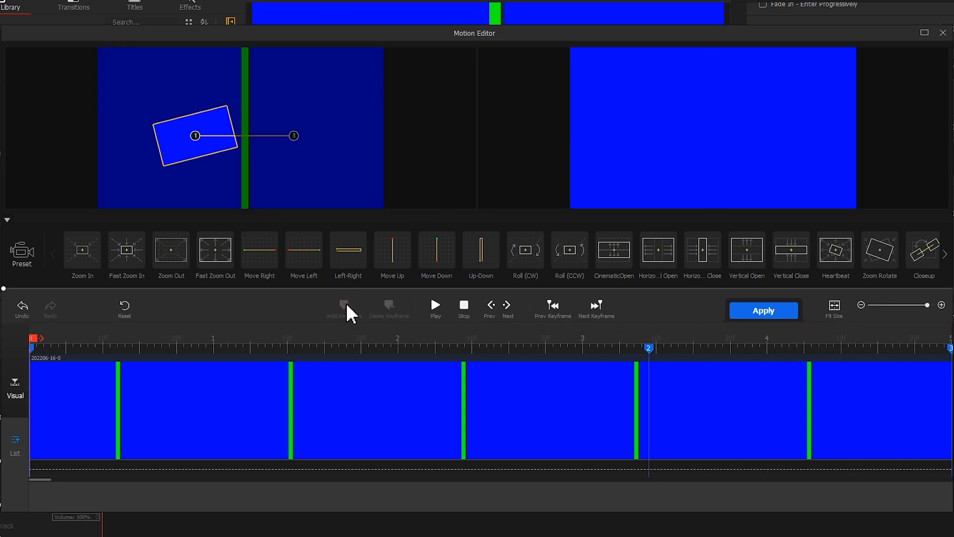
key("space")
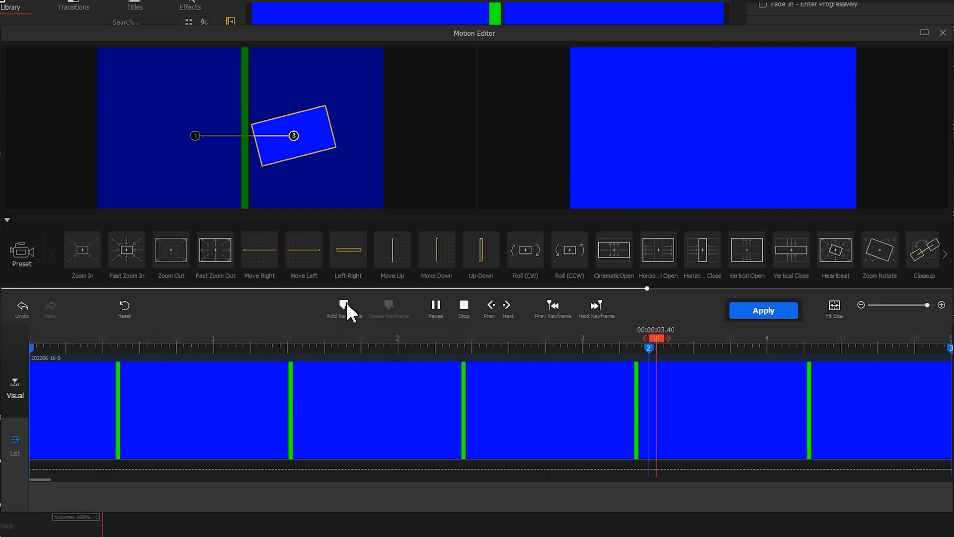
left_click(293, 337)
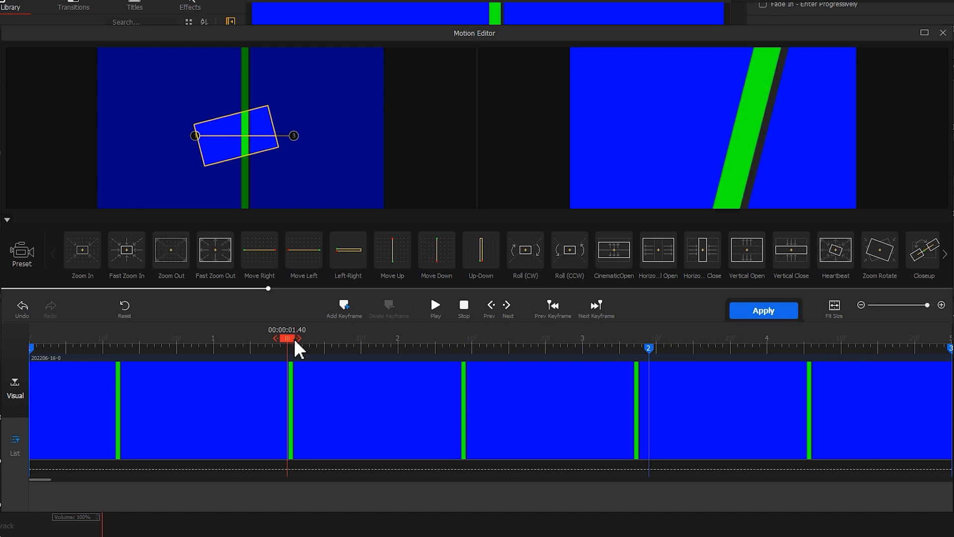
left_click_drag(288, 338, 338, 338)
left_click(343, 307)
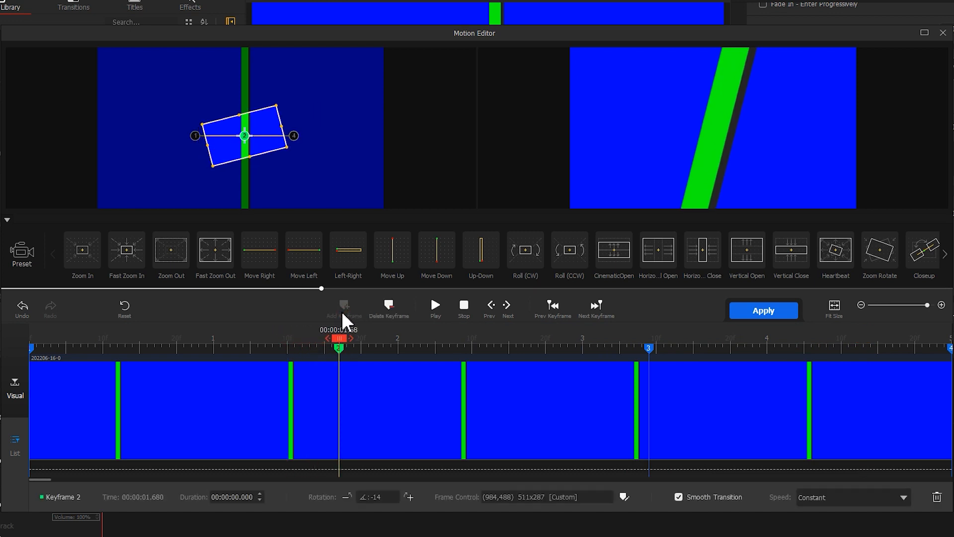
Step: Set the speed of keyframe 2 to Speed Down and of keyframe 3 to Smooth Speed Up 2
left_click(828, 505)
left_click(843, 420)
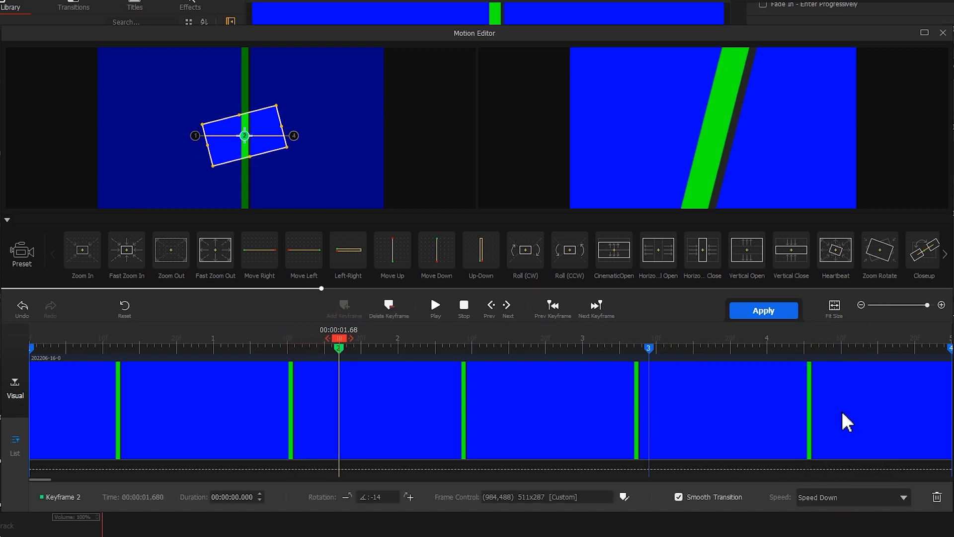
left_click(650, 348)
left_click(863, 501)
left_click(859, 462)
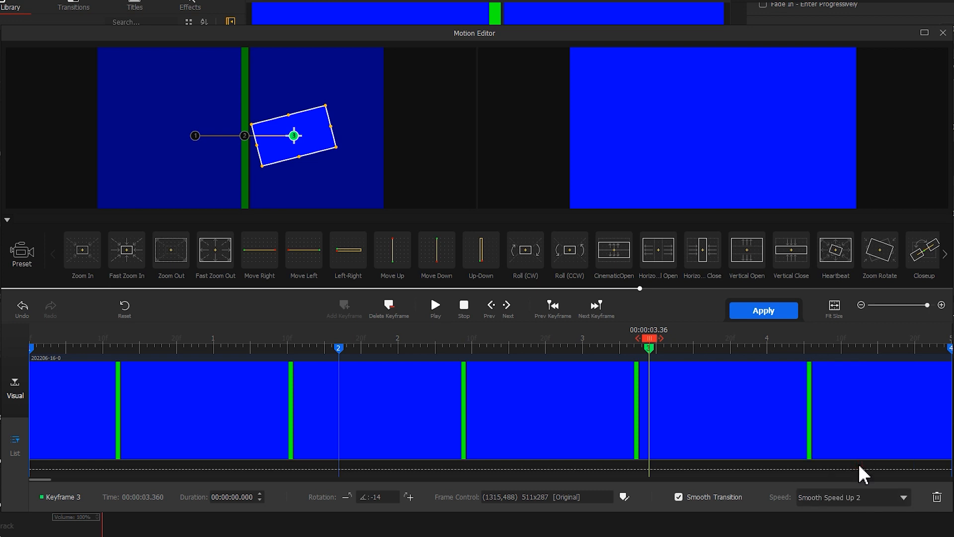
Step: Preview the eased motion from the clip start and apply it to the overlay
left_click_drag(649, 339, 25, 351)
key("space")
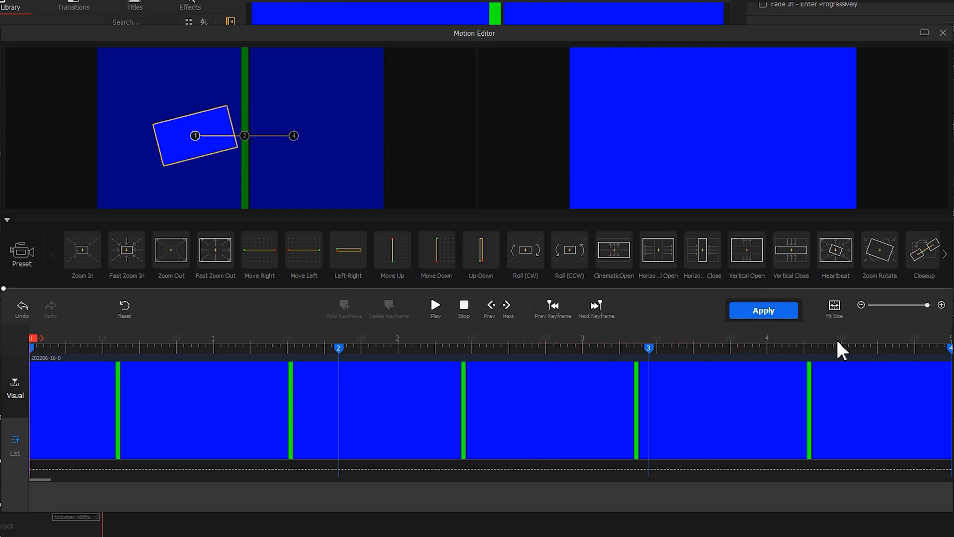
left_click(760, 316)
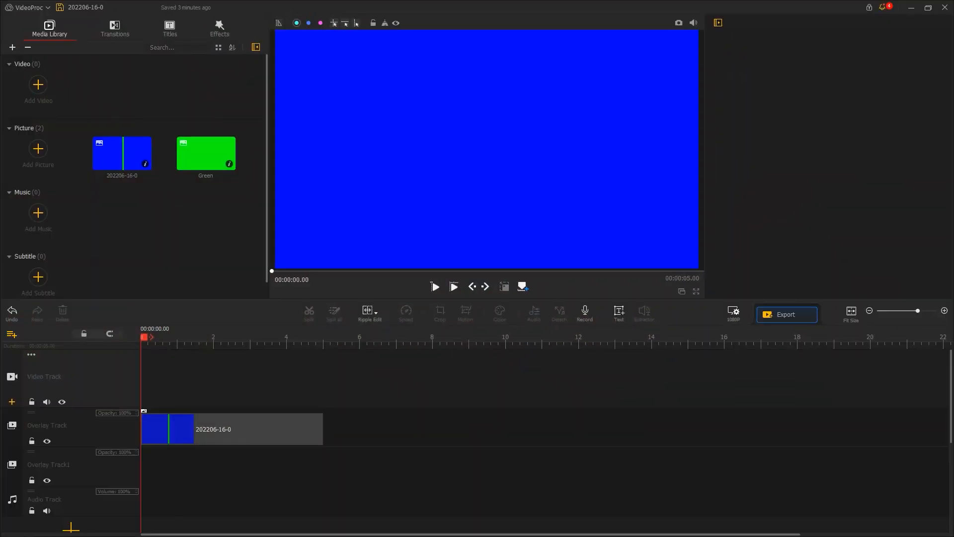
Step: Import the Footage car video and place it at the start of the video track
left_click_drag(869, 22, 222, 110)
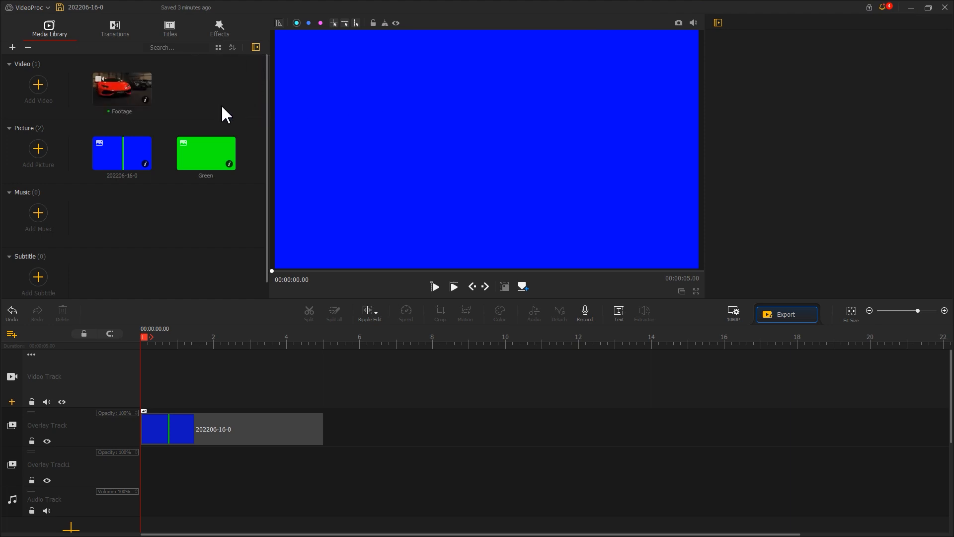
left_click_drag(128, 96, 170, 357)
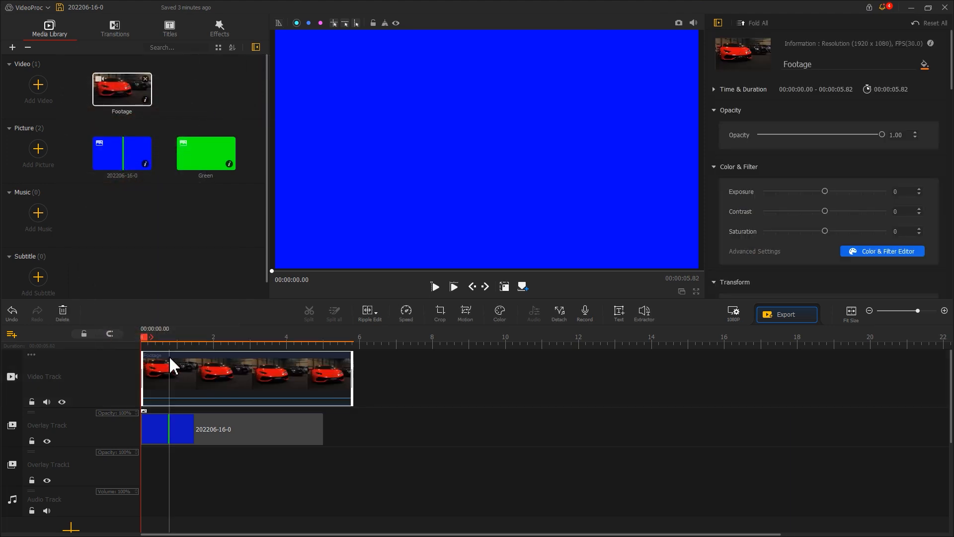
Step: Enable Chroma Key on the overlay picture with its stripe's green, tolerance 27 and smoothness 23, and preview the result
left_click(196, 424)
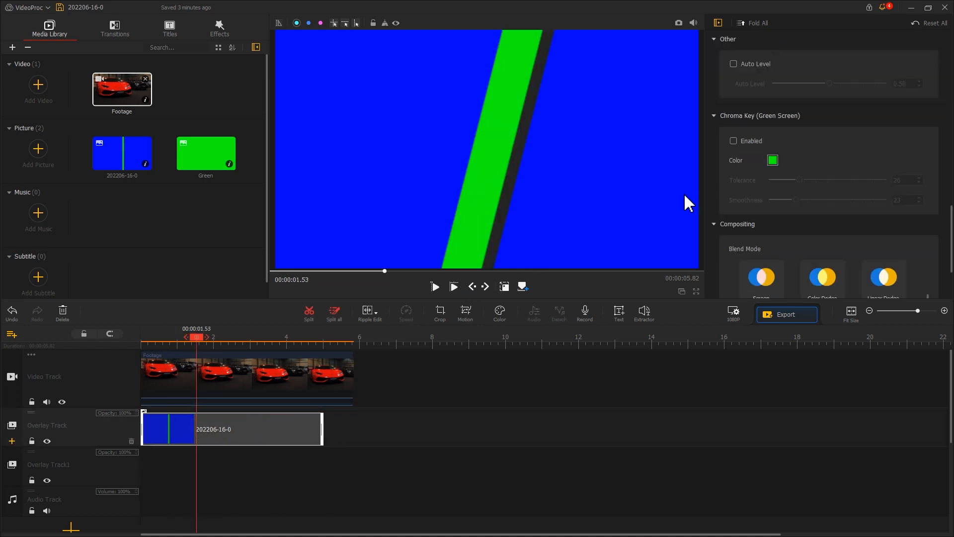
left_click(772, 161)
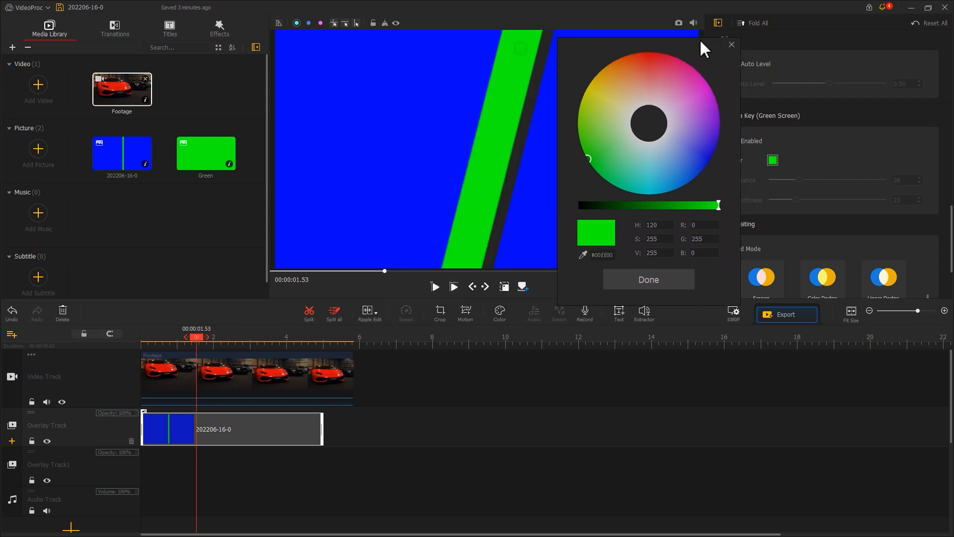
left_click(648, 277)
left_click(733, 140)
left_click_drag(790, 179, 796, 199)
left_click_drag(209, 340, 128, 343)
key("space")
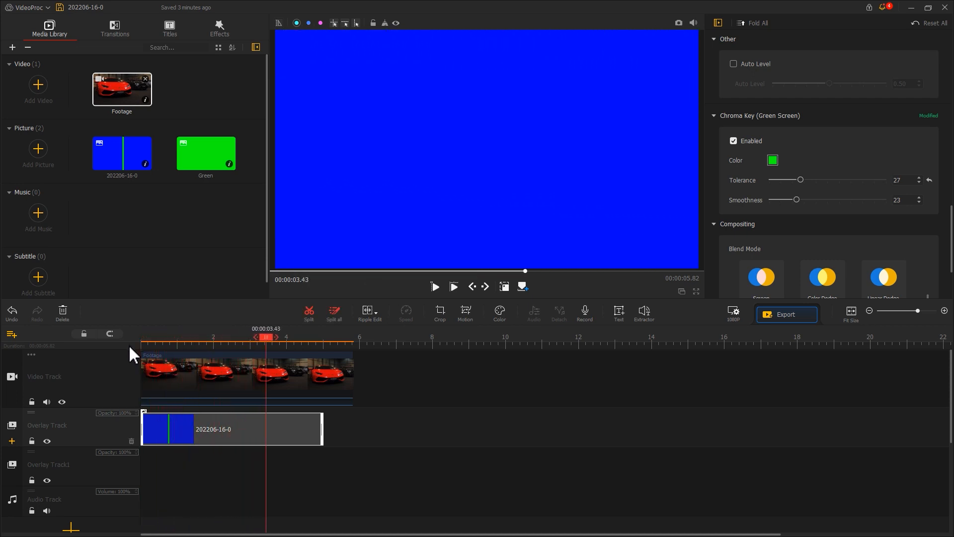
Step: Apply the Night5 landscape filter to the Footage clip in the Color & Filter Editor
left_click(192, 369)
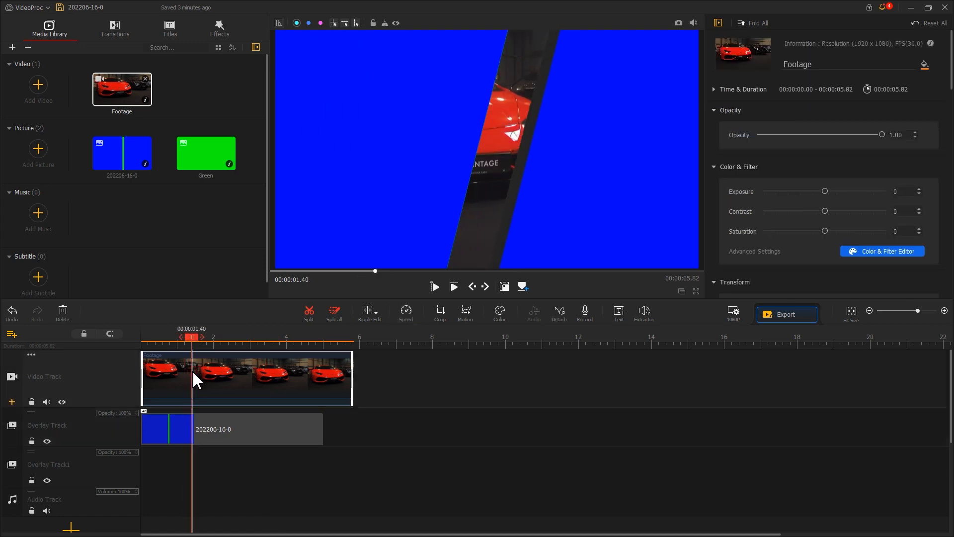
left_click(503, 312)
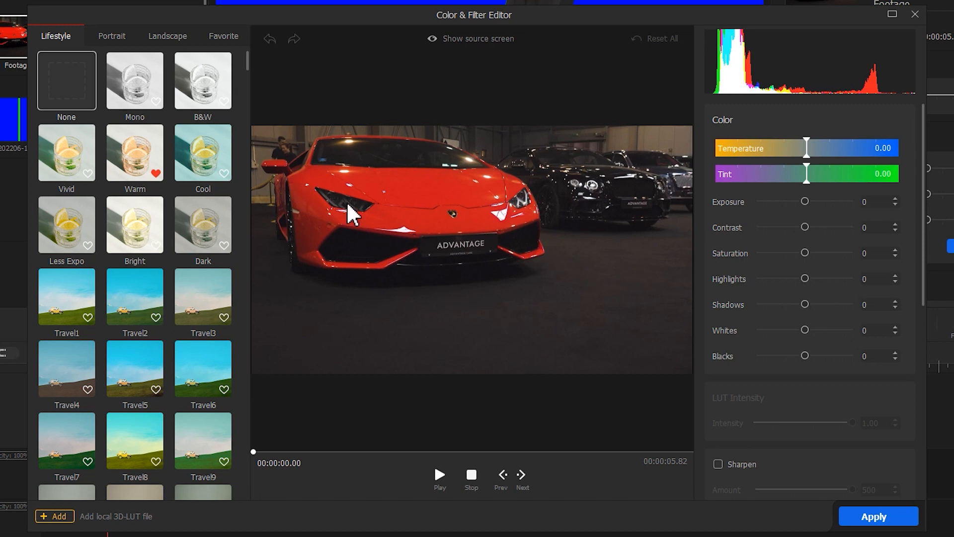
left_click(171, 37)
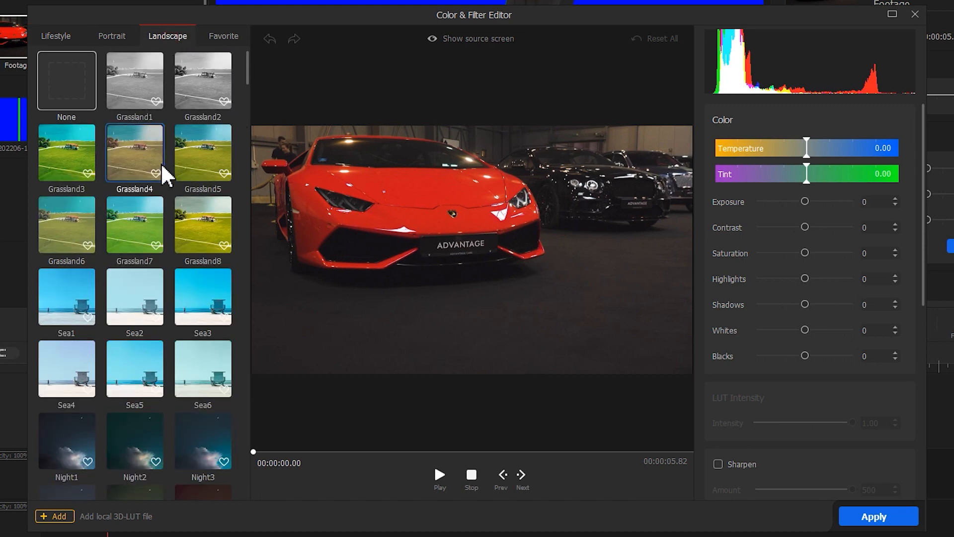
scroll(160, 239, "down", 4)
left_click(127, 327)
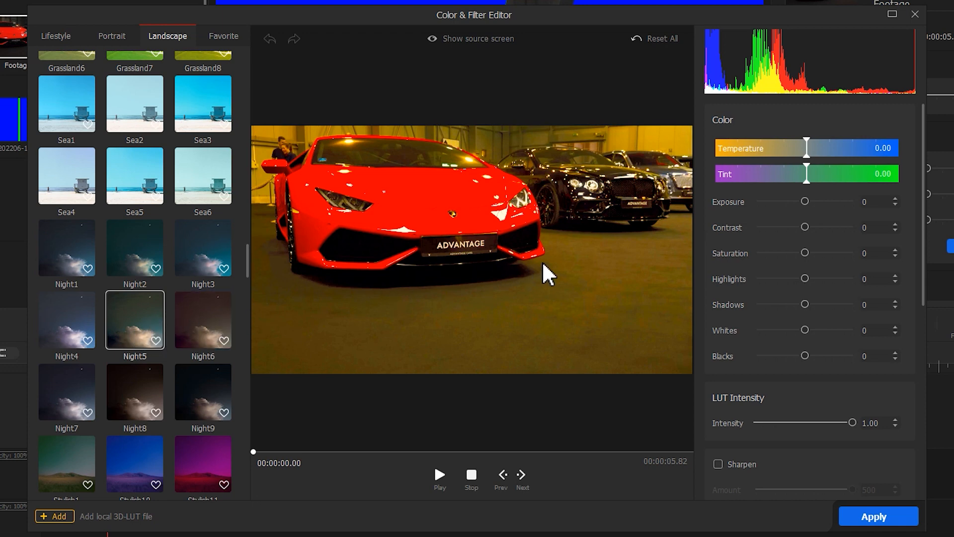
Step: Set the Footage clip's exposure to 12, contrast to 20 and temperature to -41.26, and apply the colour grade
left_click_drag(805, 201, 813, 221)
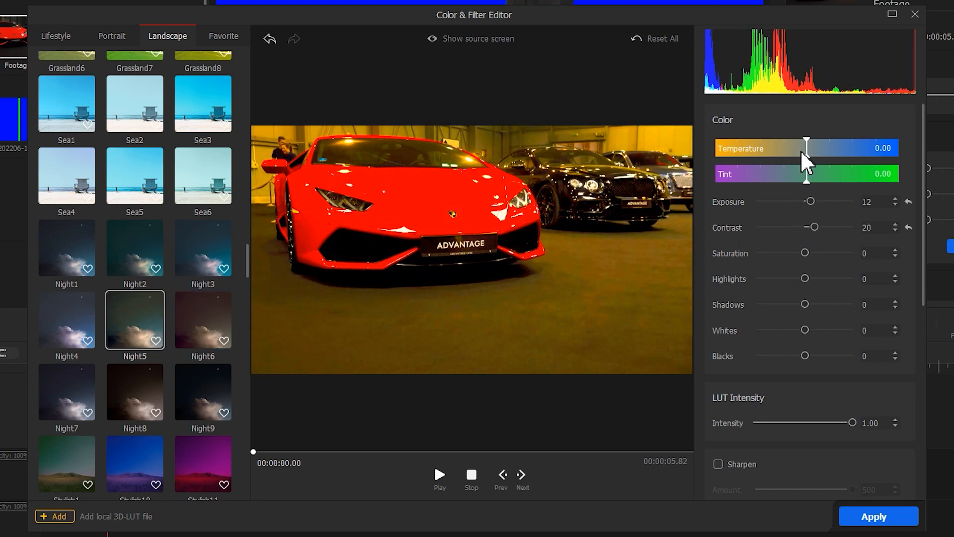
left_click_drag(801, 150, 769, 150)
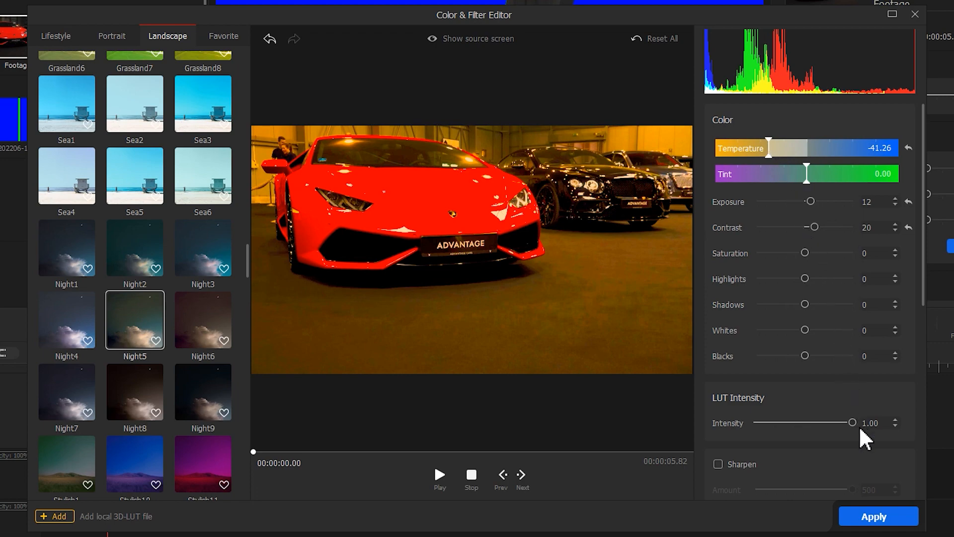
left_click(865, 517)
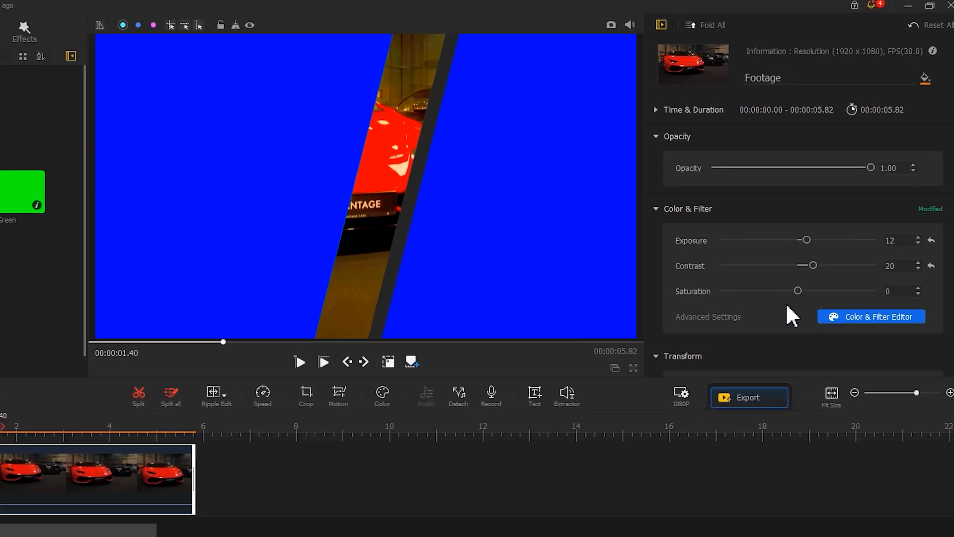
Step: Set the Footage clip's transform scale to 1.30
scroll(820, 258, "down", 4)
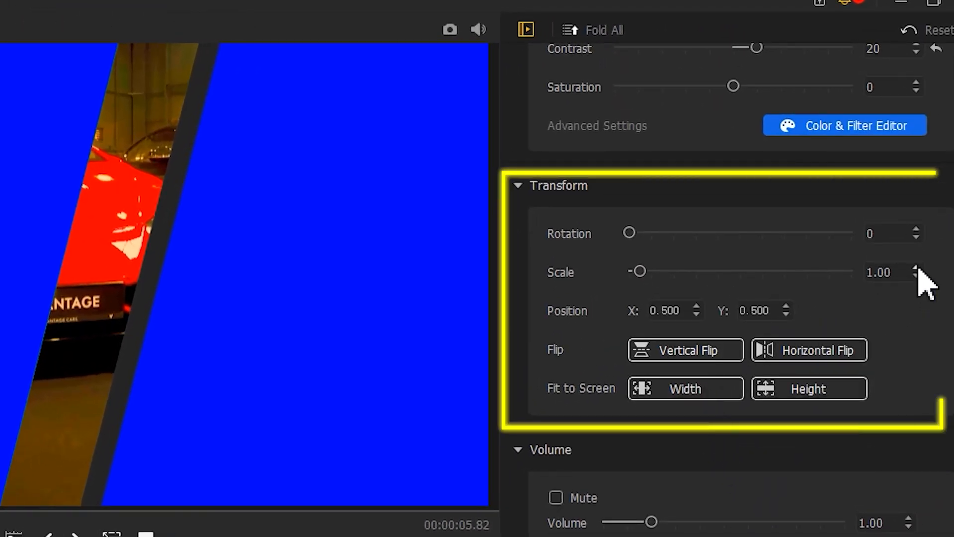
left_click(889, 272)
type("3")
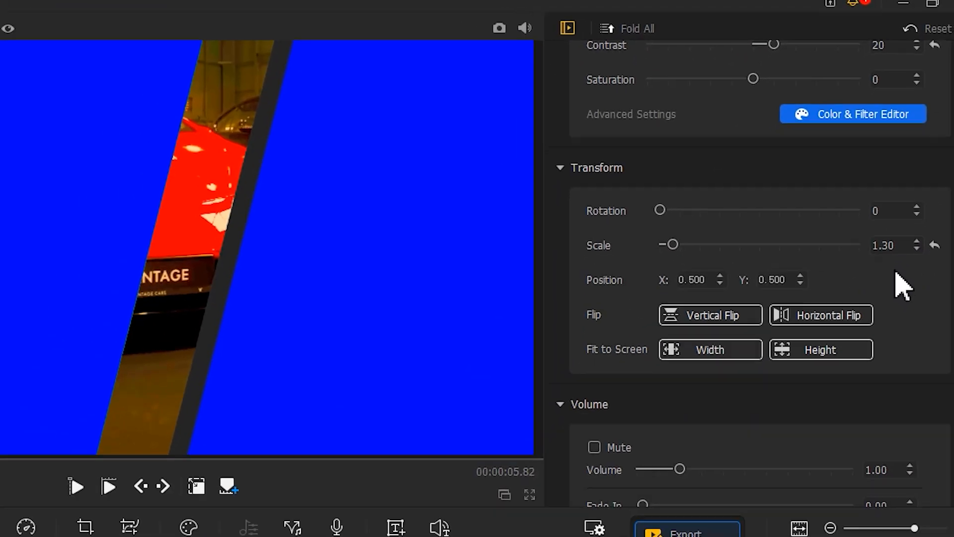
left_click(895, 303)
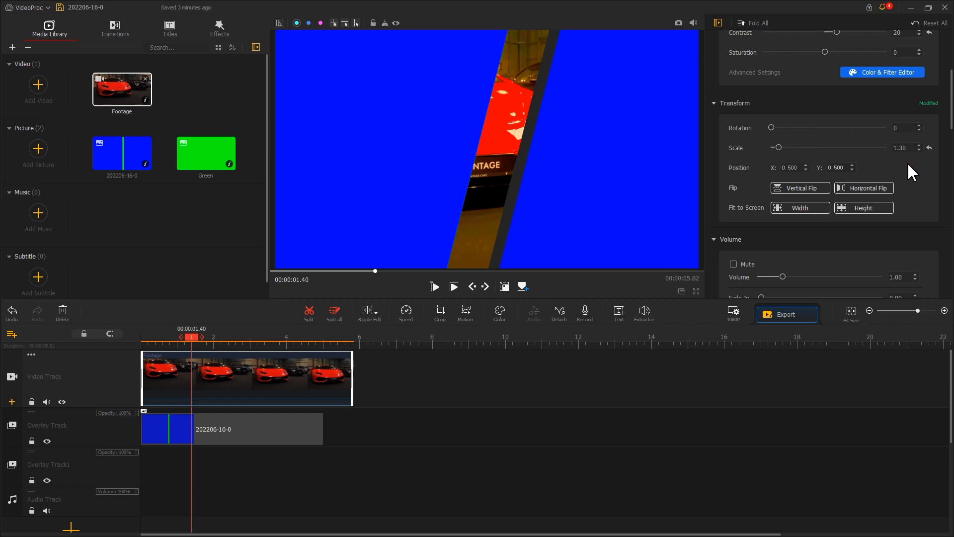
Step: Trim the Footage clip to end with the overlay at 5 seconds and export the composition
left_click(377, 311)
left_click(388, 321)
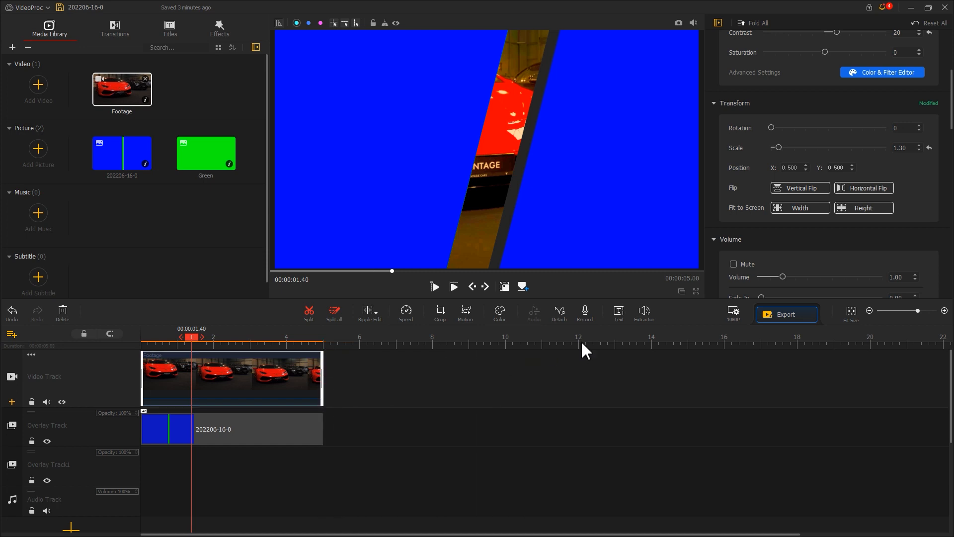
left_click(768, 312)
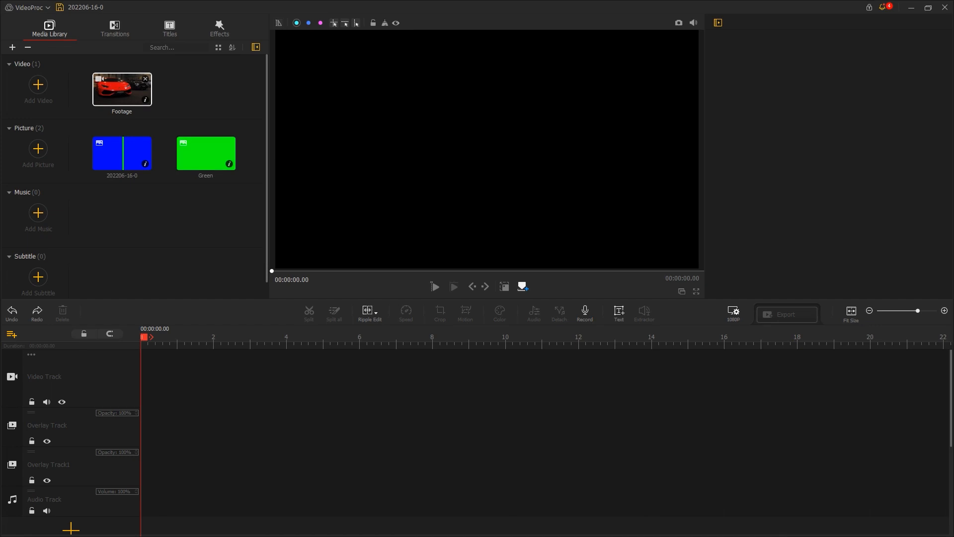
Step: Import the Footage2 video, place Footage on the video track and Footage2 on the first overlay track, fitted to screen width
left_click_drag(948, 129, 326, 140)
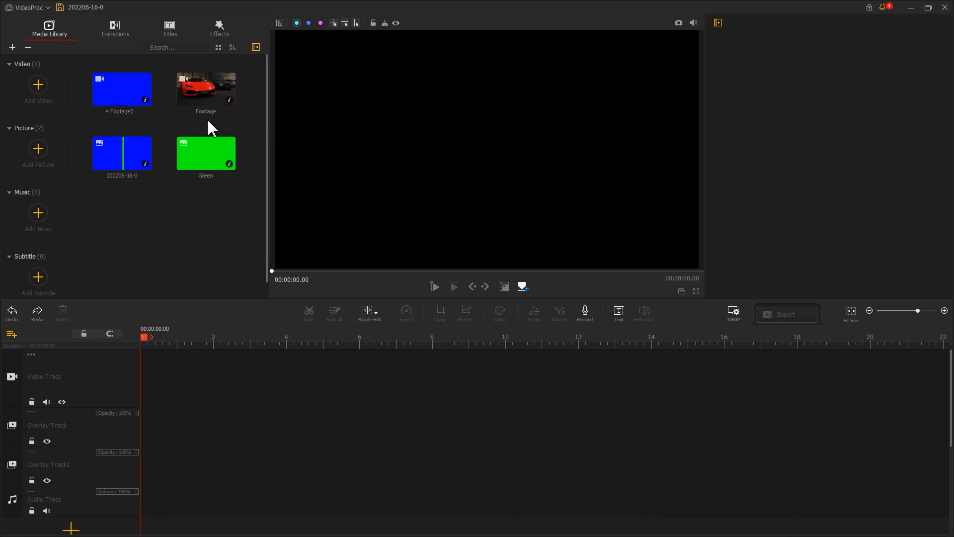
left_click_drag(209, 111, 149, 370)
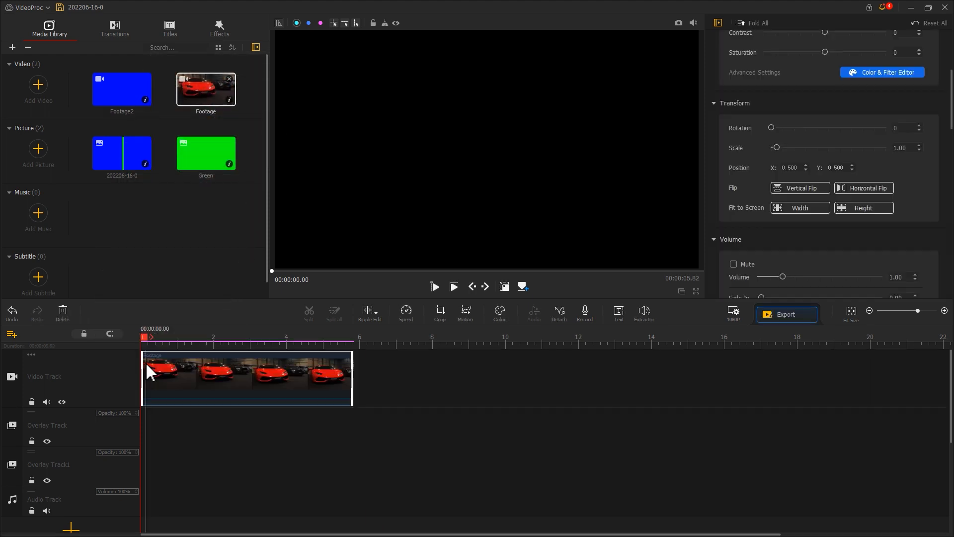
left_click_drag(123, 99, 149, 437)
scroll(766, 202, "up", 8)
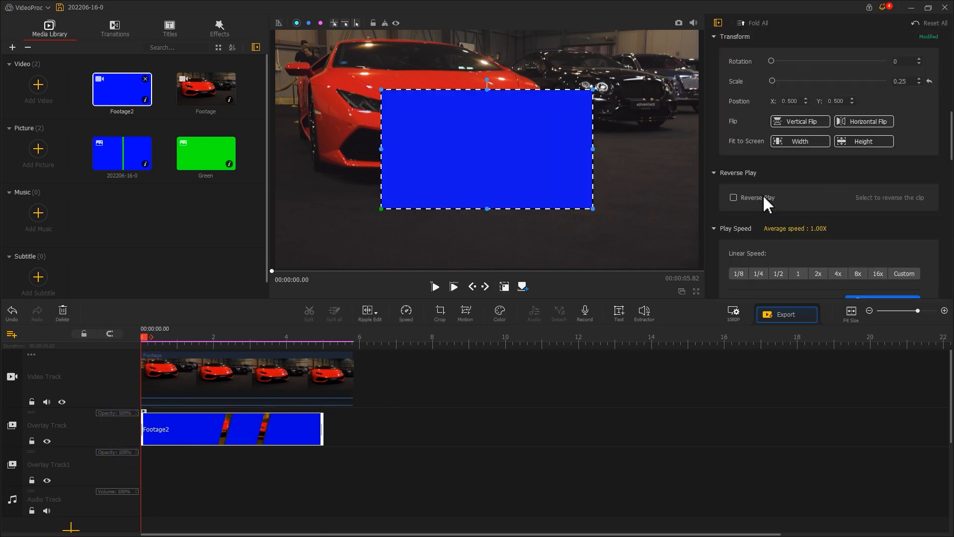
left_click(791, 143)
Step: Enable Chroma Key on Footage2 with its sampled blue, tolerance 14 and smoothness 21, and preview the composite
scroll(789, 152, "down", 5)
scroll(789, 152, "down", 5)
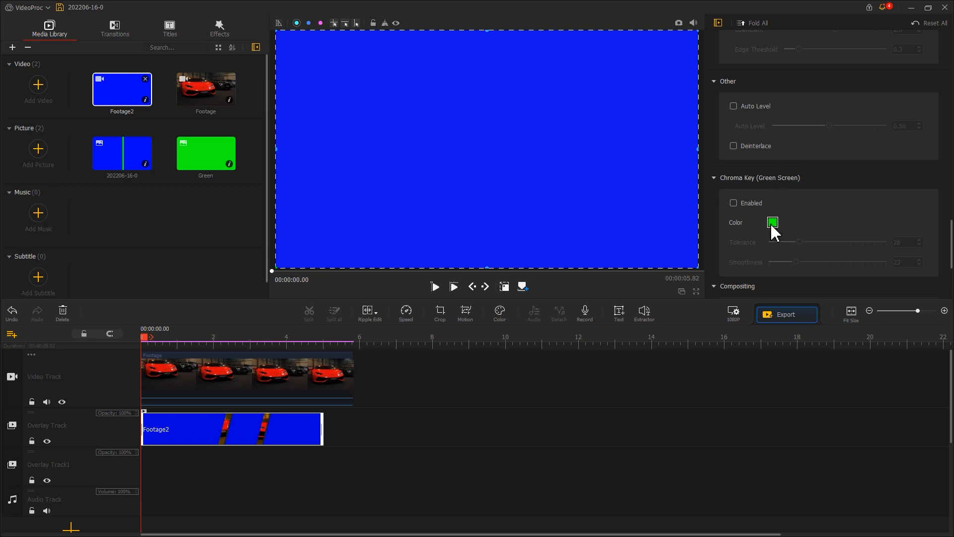
left_click(773, 224)
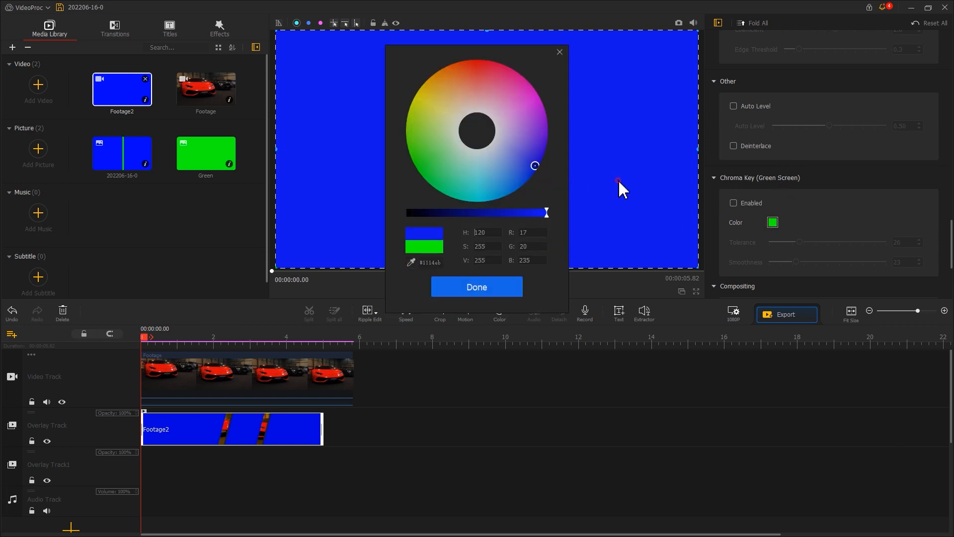
left_click(477, 287)
left_click(734, 203)
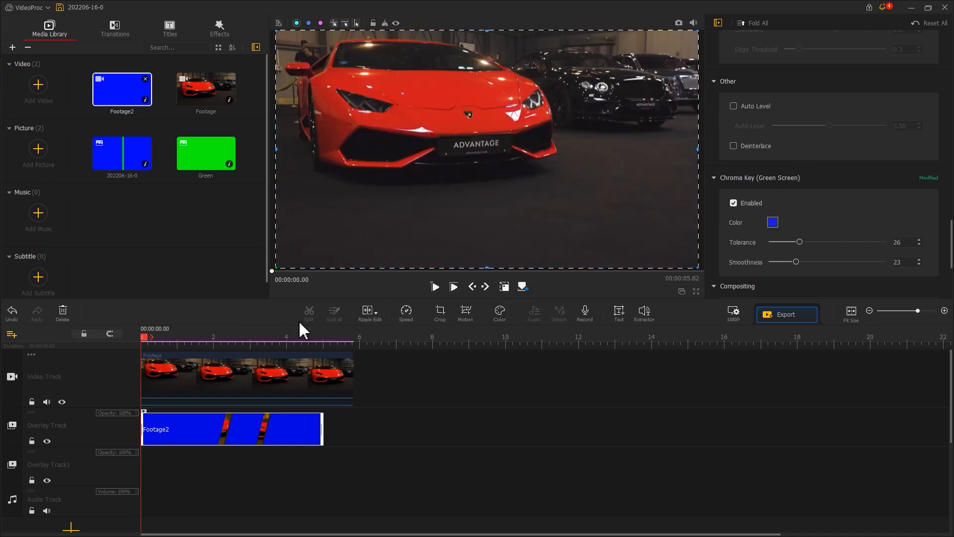
left_click(180, 339)
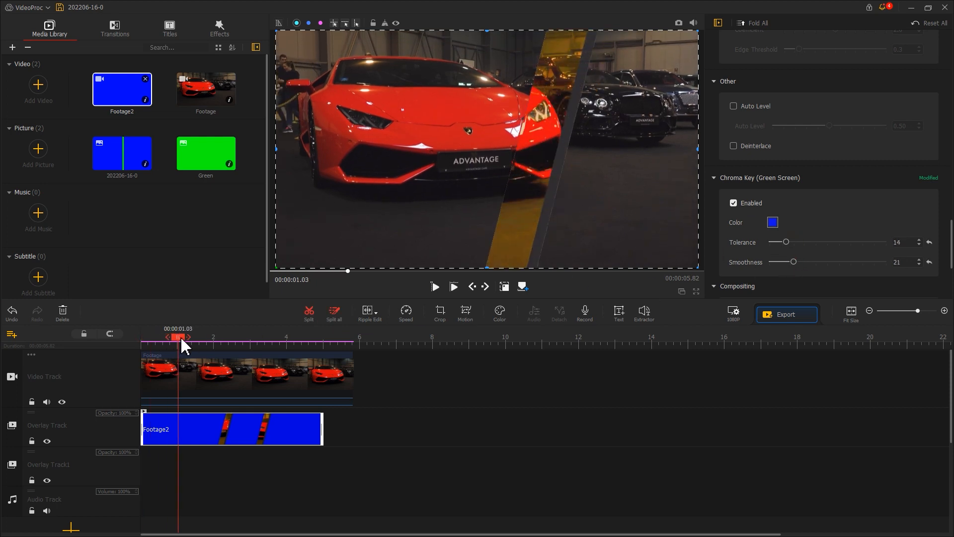
key("space")
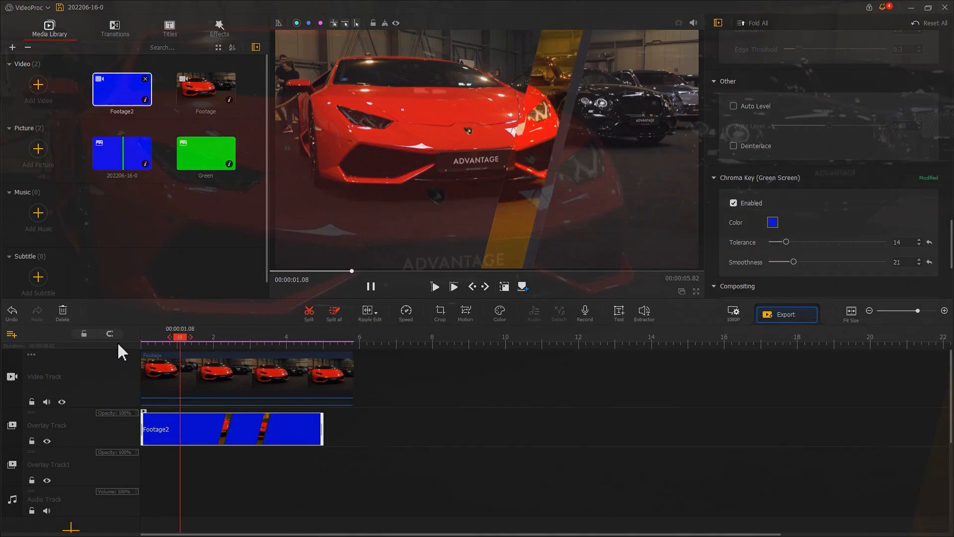